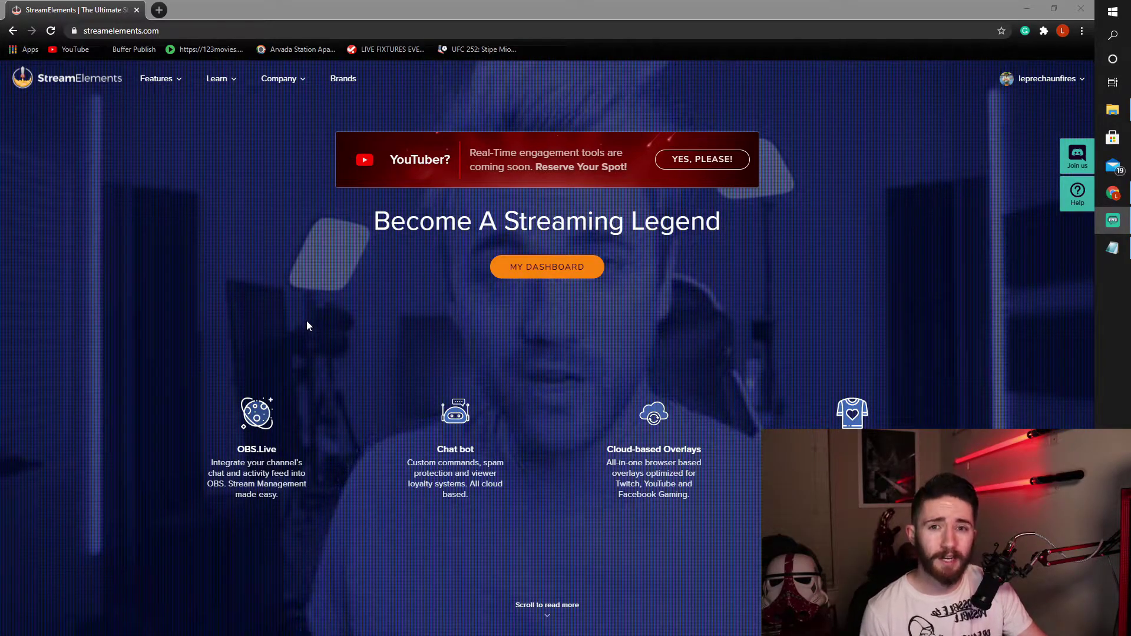
# - Go to the creator dashboard, open My overlays and browse the overlay cards
pyautogui.click(533, 266)
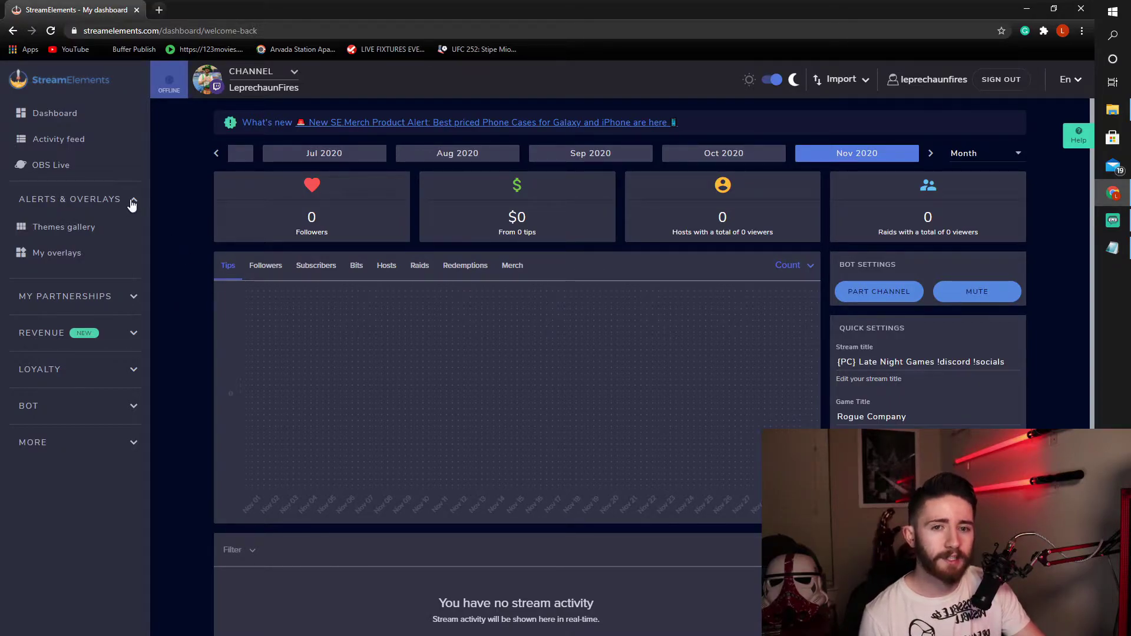
pyautogui.click(50, 260)
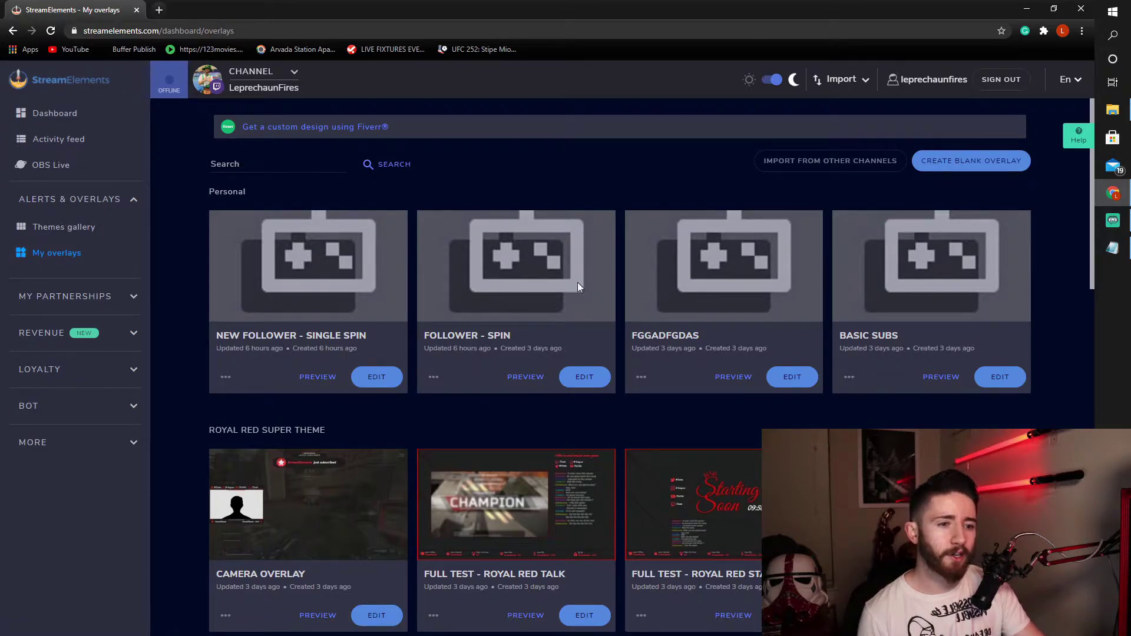
pyautogui.scroll(-2, 366, 302)
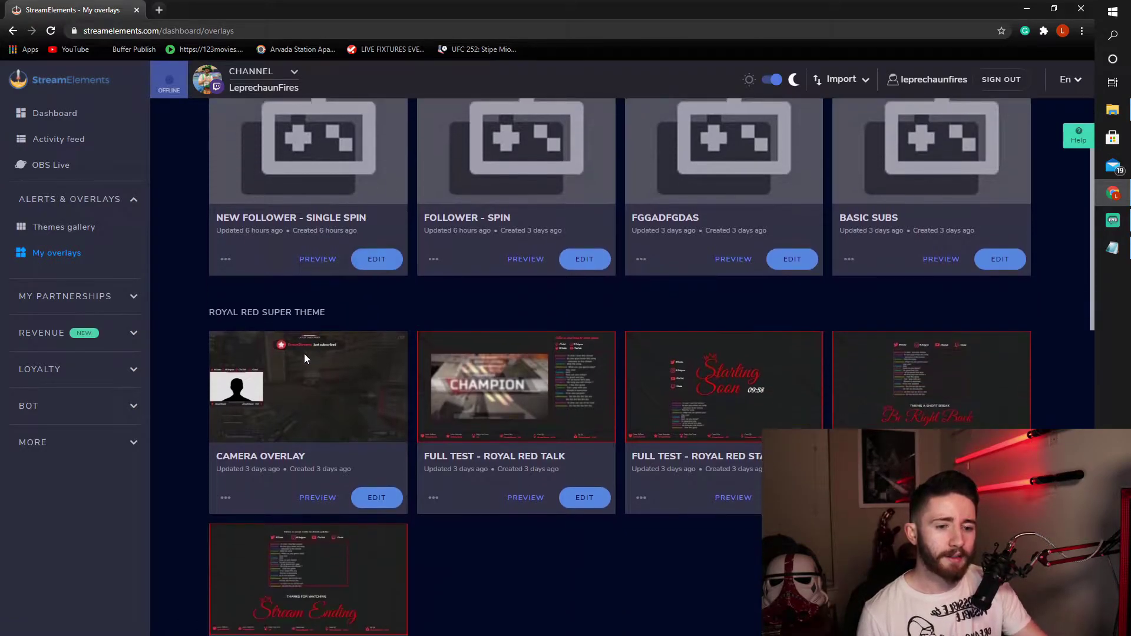
pyautogui.scroll(1, 285, 363)
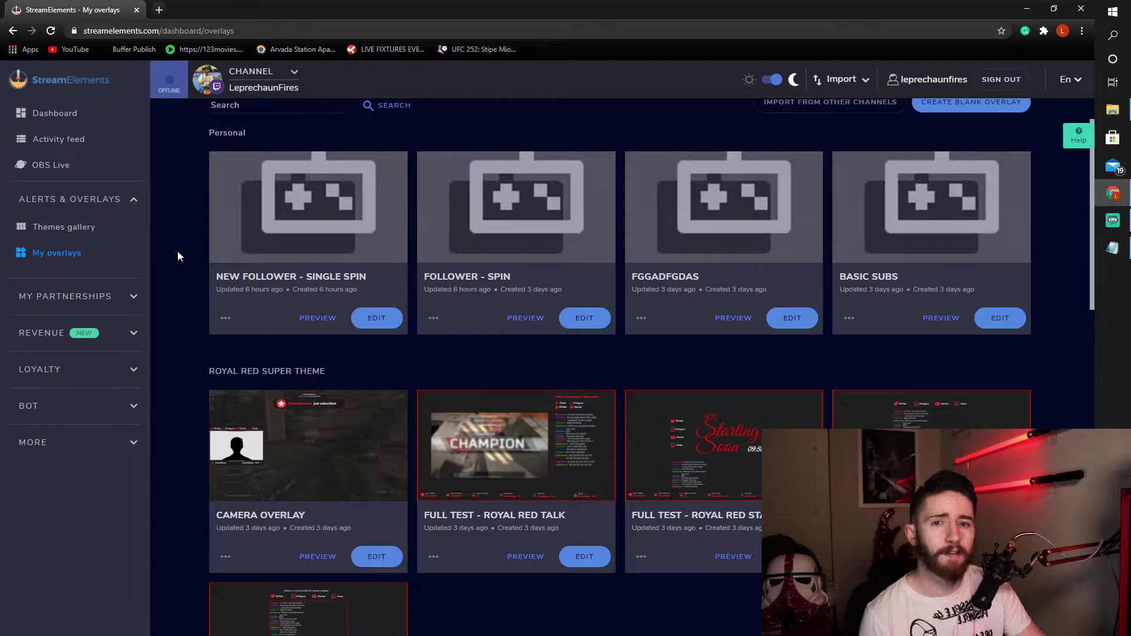
pyautogui.scroll(1, 168, 255)
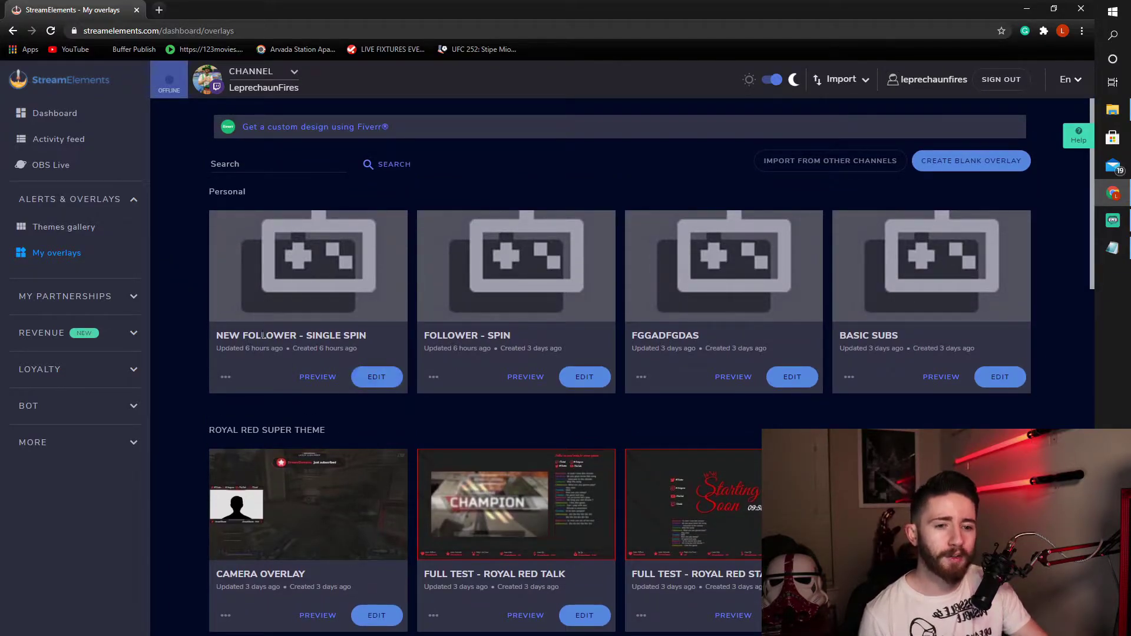
# - Edit the New Follower - Single Spin overlay and emulate a Follower event on it
pyautogui.click(380, 381)
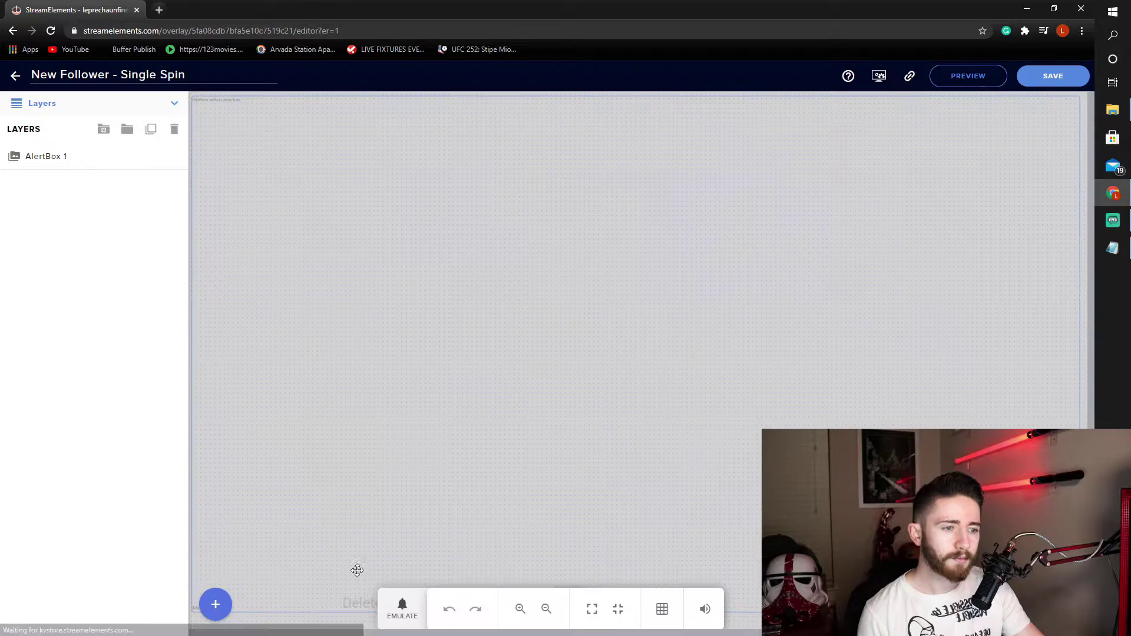
pyautogui.click(402, 610)
pyautogui.click(428, 397)
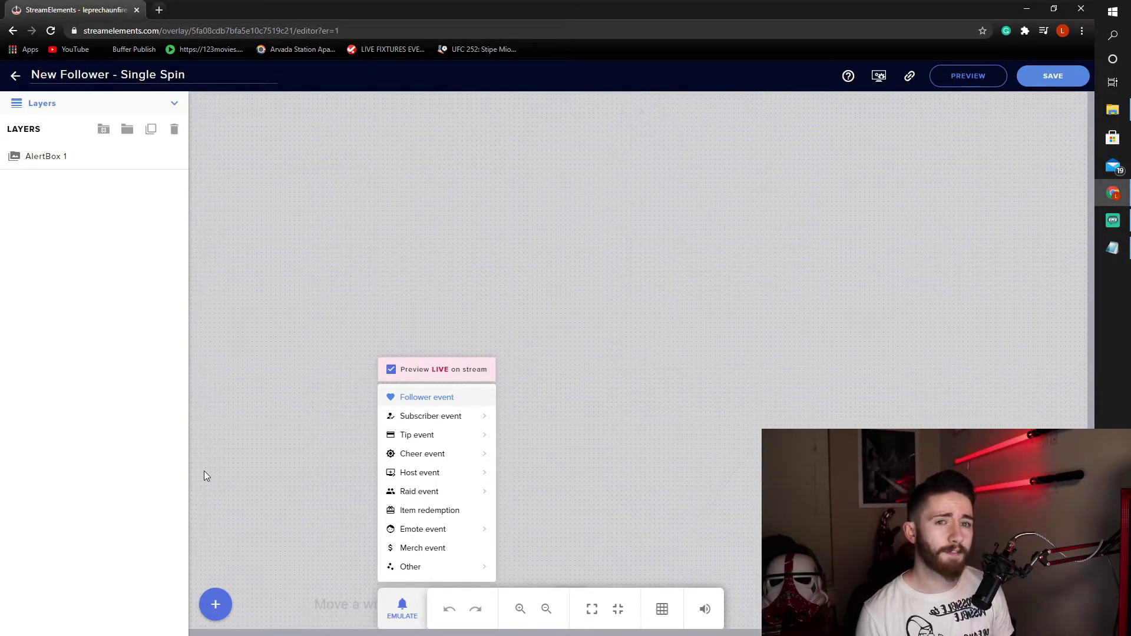
pyautogui.click(81, 348)
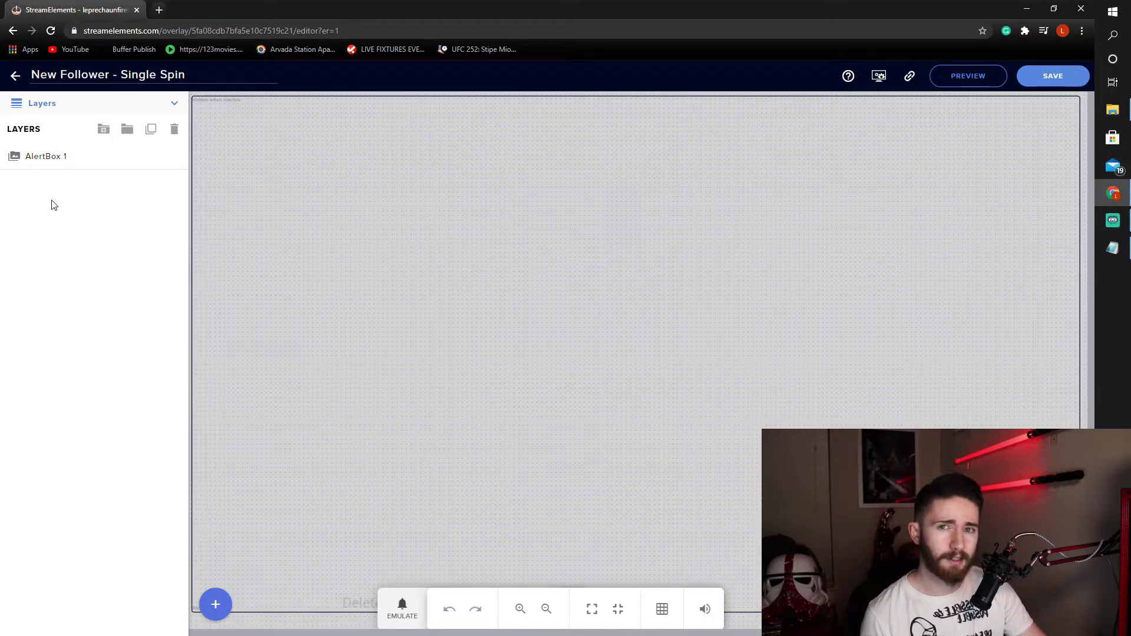
# - Create a blank 1440p overlay and bring up the Alerts widget choices
pyautogui.click(13, 31)
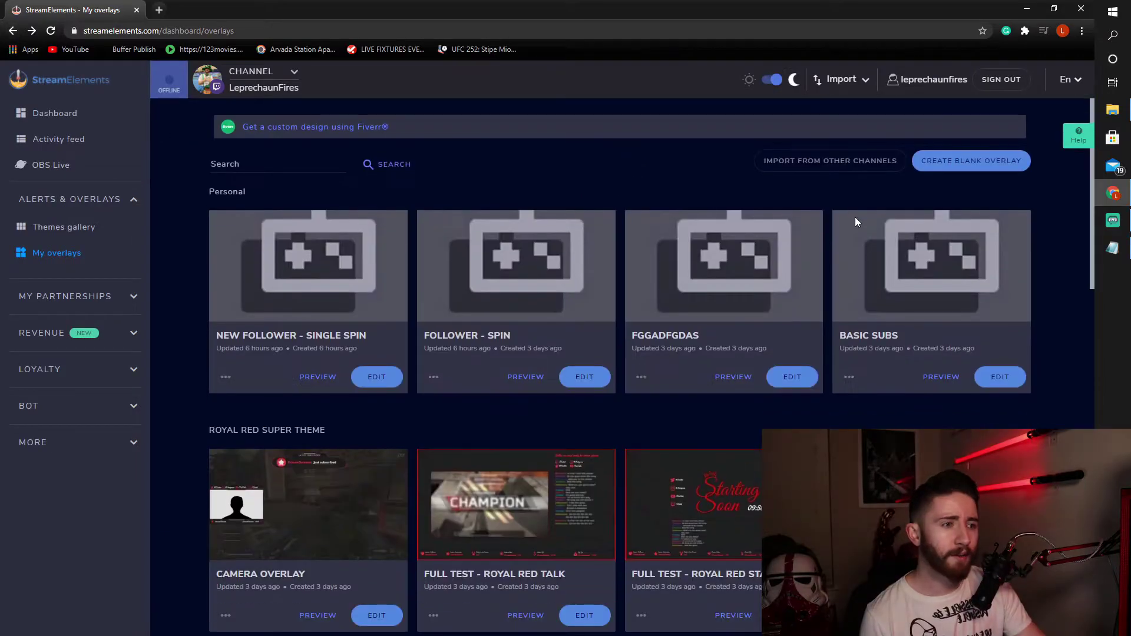
pyautogui.click(984, 162)
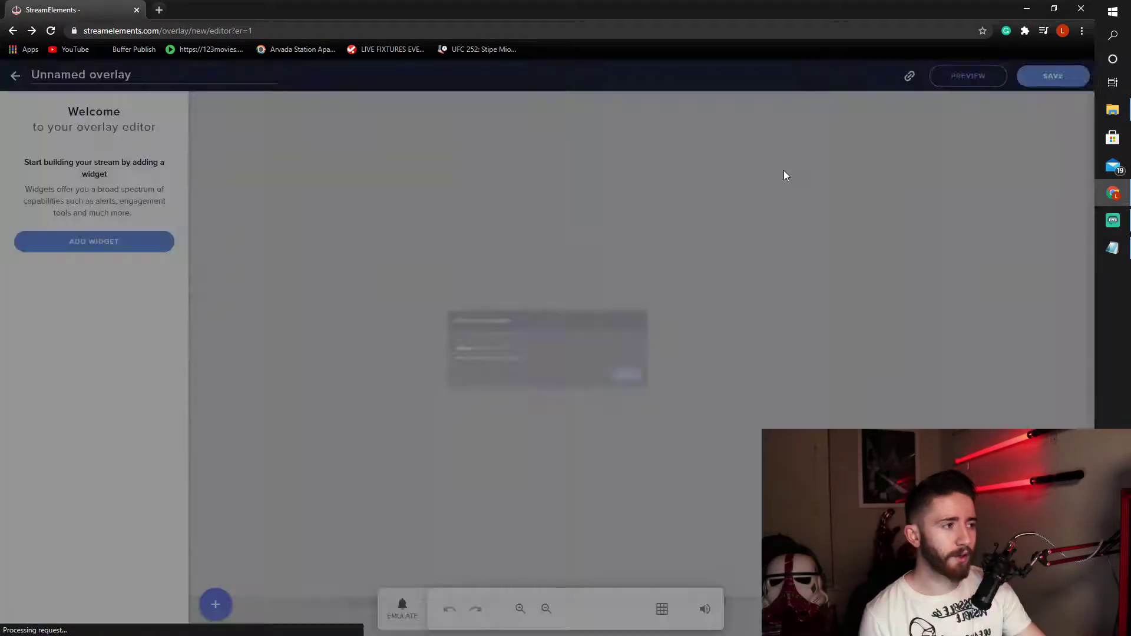
pyautogui.click(477, 349)
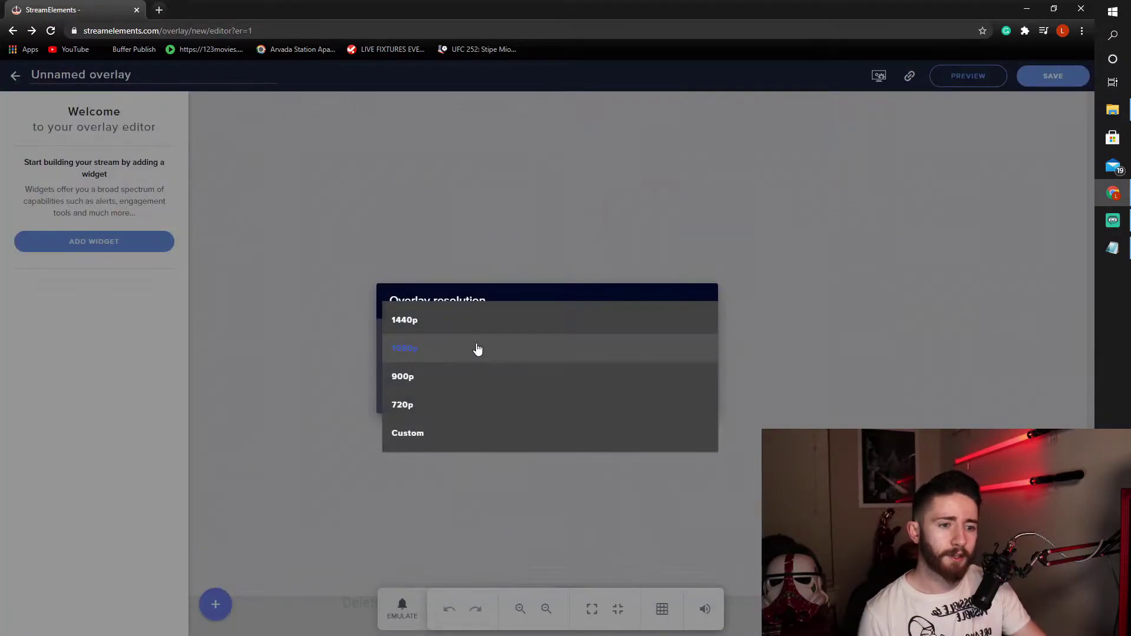
pyautogui.click(440, 321)
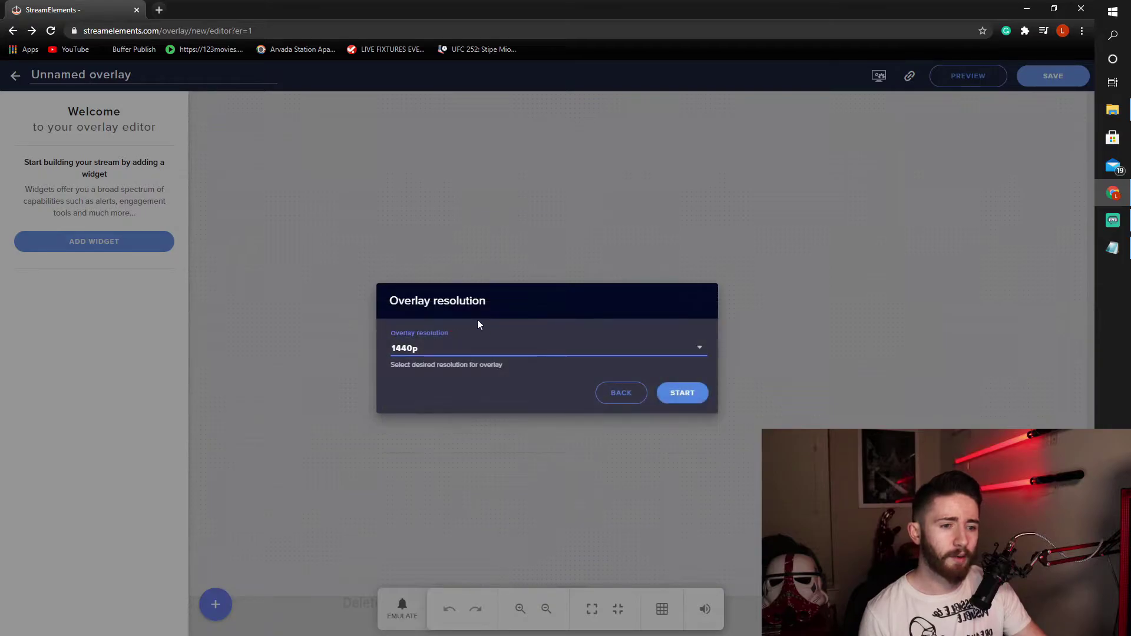
pyautogui.click(682, 393)
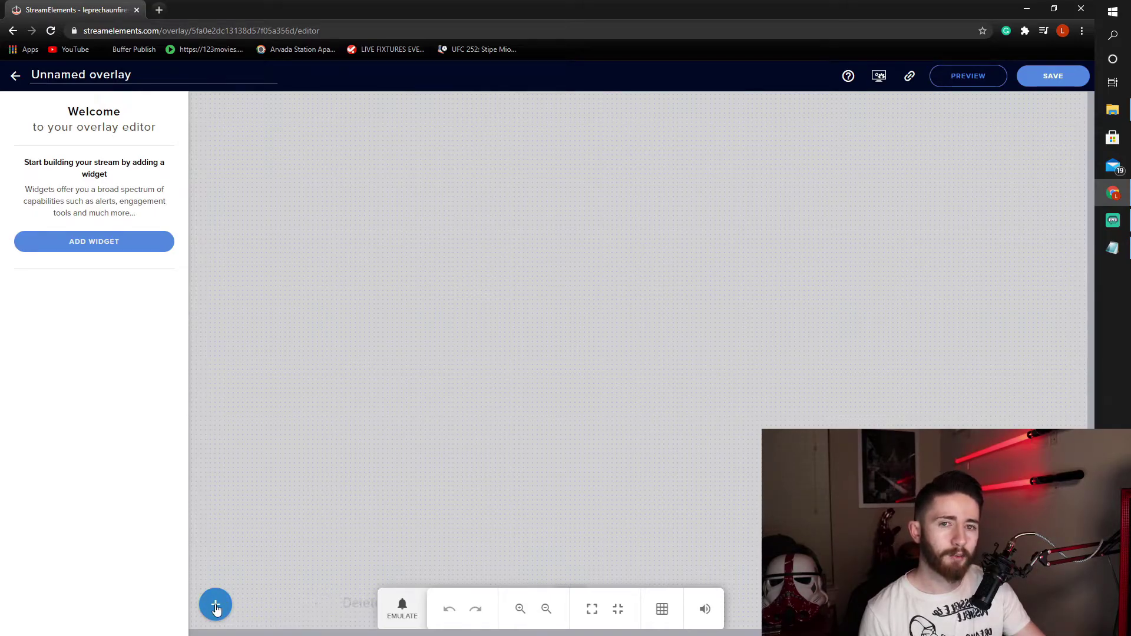
pyautogui.click(215, 609)
pyautogui.moveTo(272, 356)
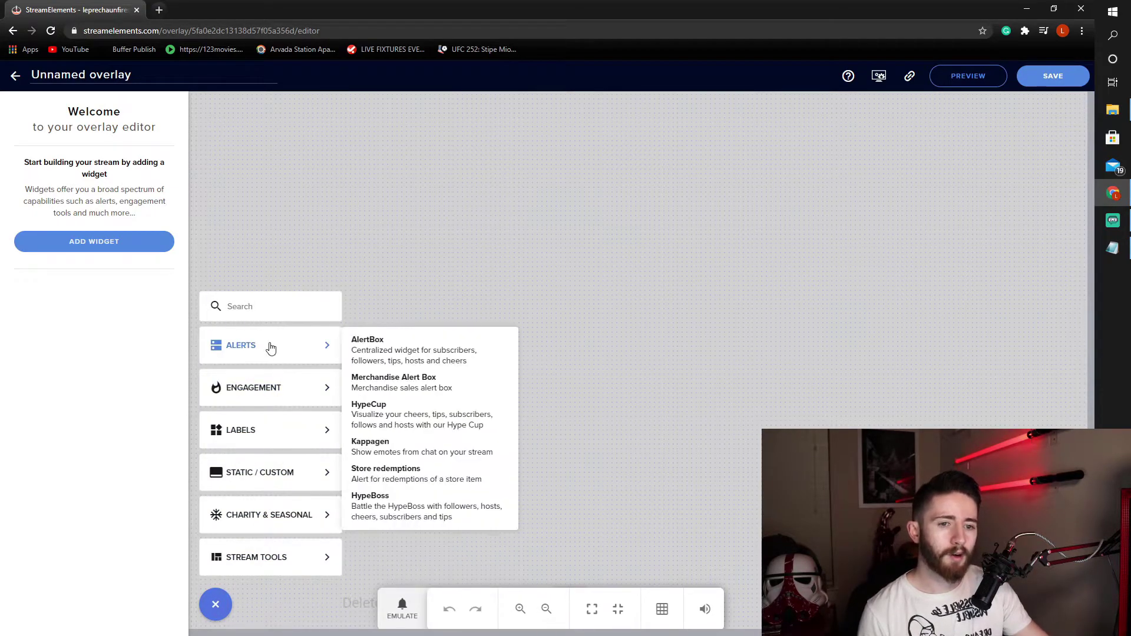
# - Add an AlertBox widget and drag it to the canvas's top-left corner
pyautogui.click(399, 352)
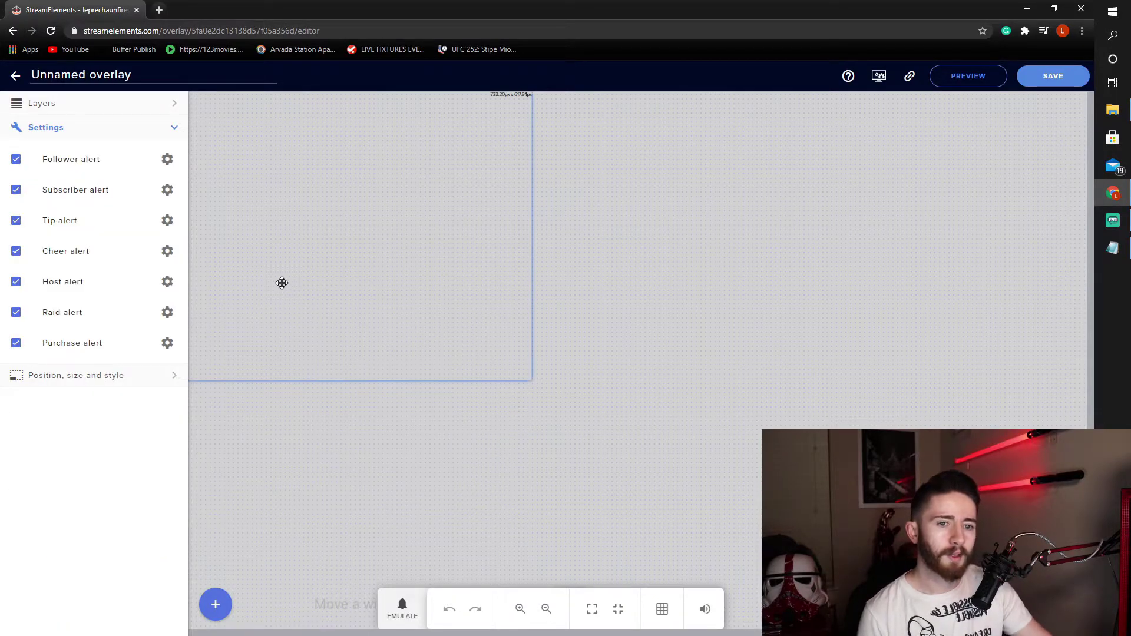
pyautogui.moveTo(280, 283); pyautogui.dragTo(370, 318)
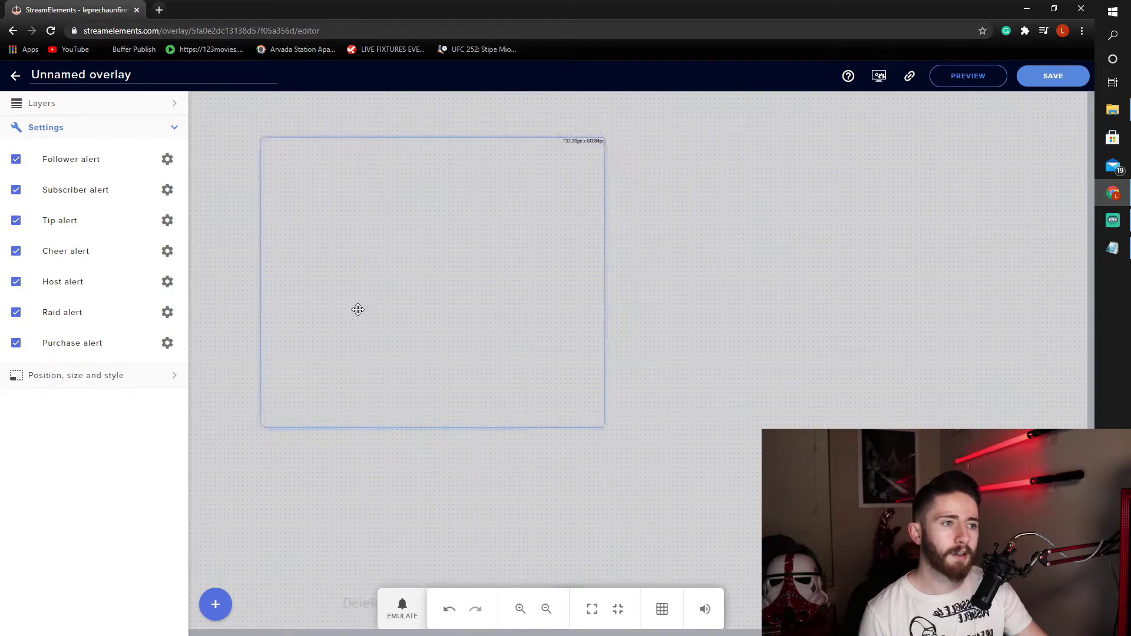
pyautogui.moveTo(358, 310); pyautogui.dragTo(296, 272)
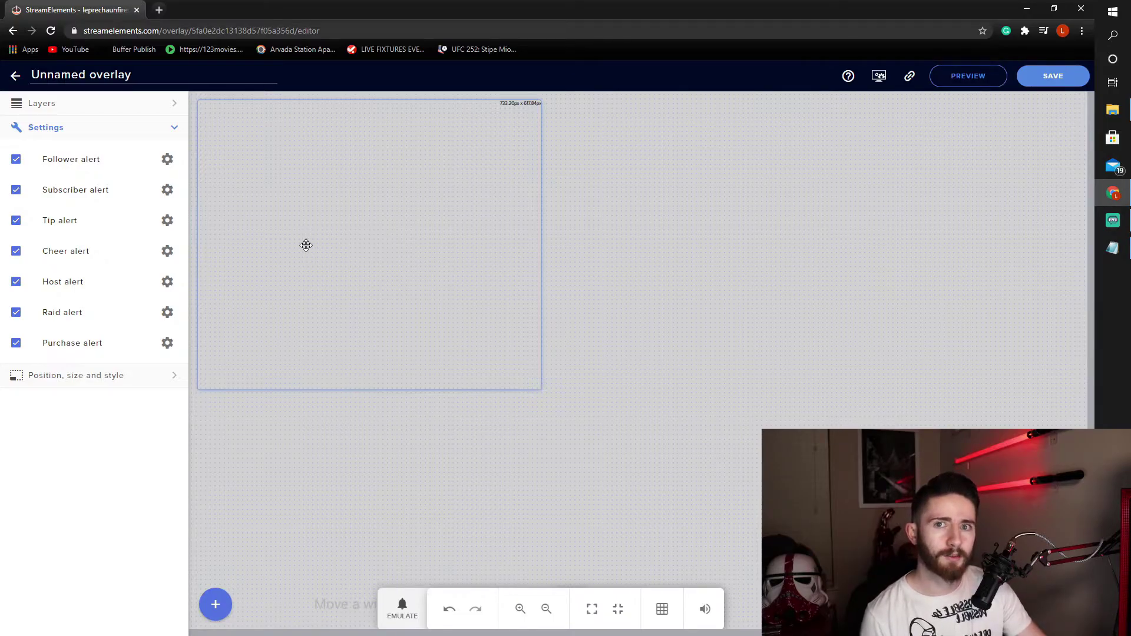
# - Turn off subscriber, tip, cheer, host, raid and purchase alerts, leaving only follower alerts
pyautogui.click(16, 190)
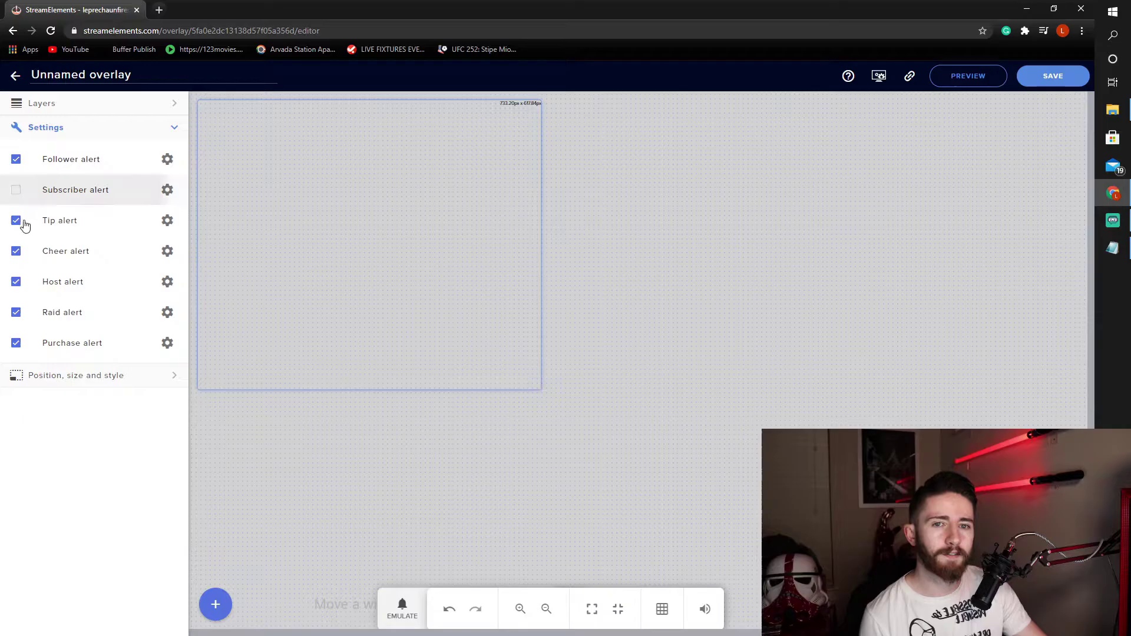
pyautogui.click(16, 220)
pyautogui.click(16, 251)
pyautogui.click(16, 282)
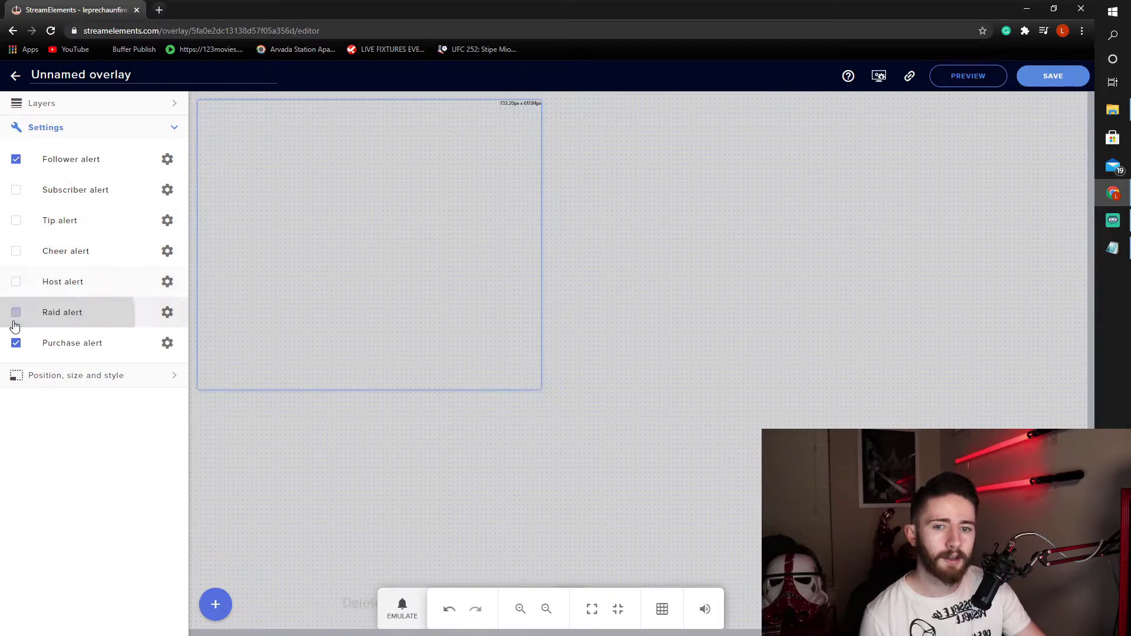
pyautogui.click(16, 312)
pyautogui.click(15, 343)
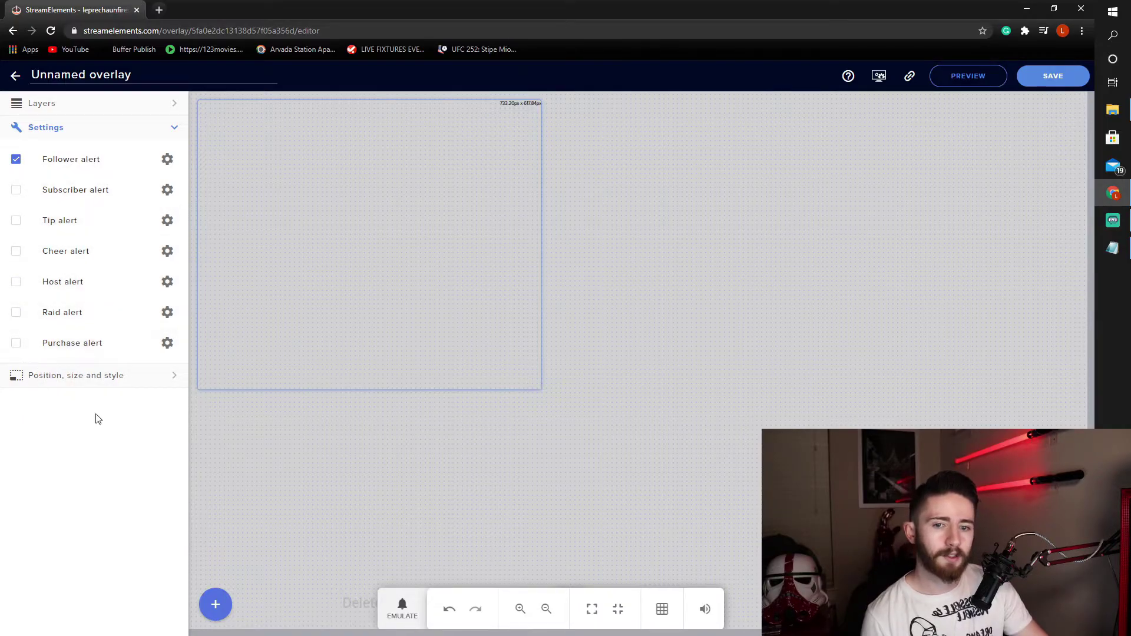
# - Set the alert widget's width to 1920 px and height to 1080 px
pyautogui.click(125, 379)
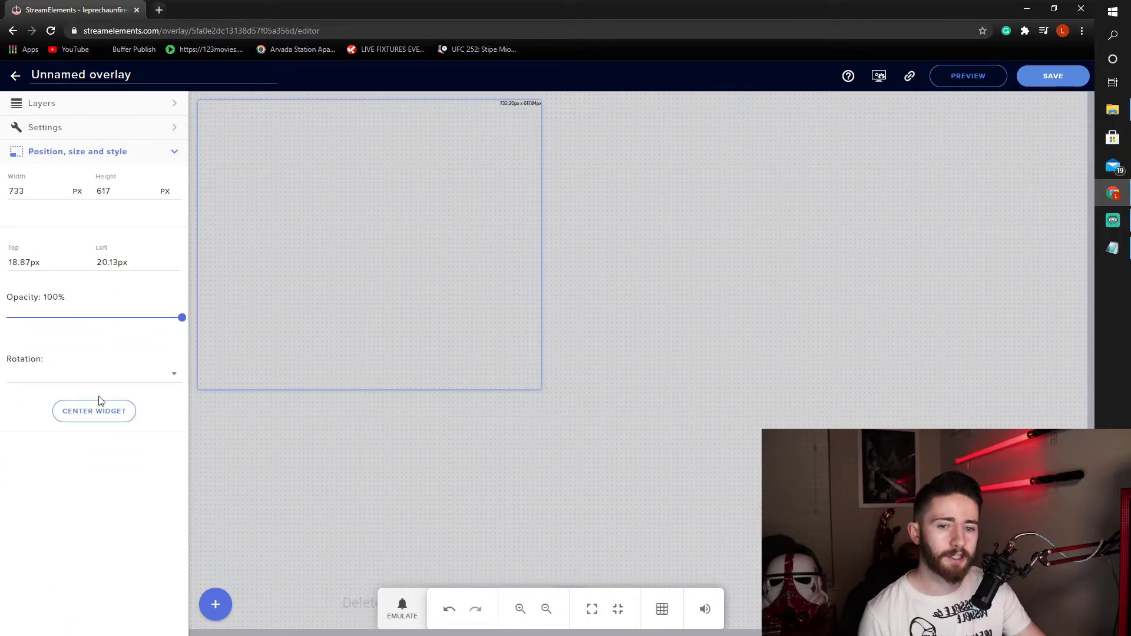
pyautogui.click(44, 191)
pyautogui.moveTo(45, 191); pyautogui.dragTo(7, 194)
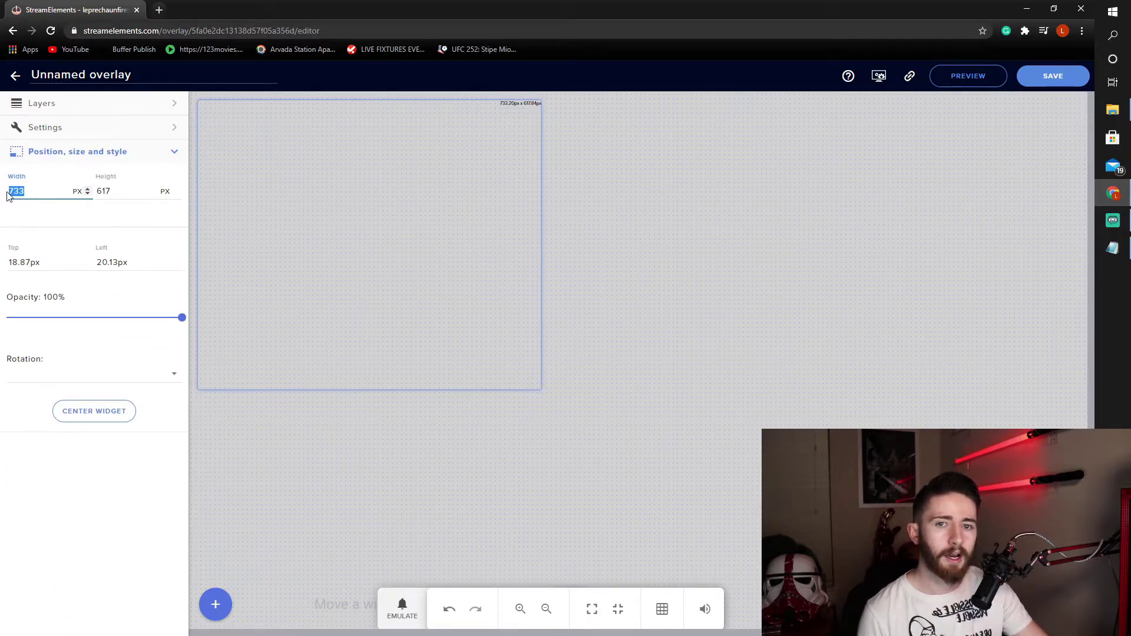
pyautogui.click(27, 205)
pyautogui.press('BackSpace')
pyautogui.press('BackSpace')
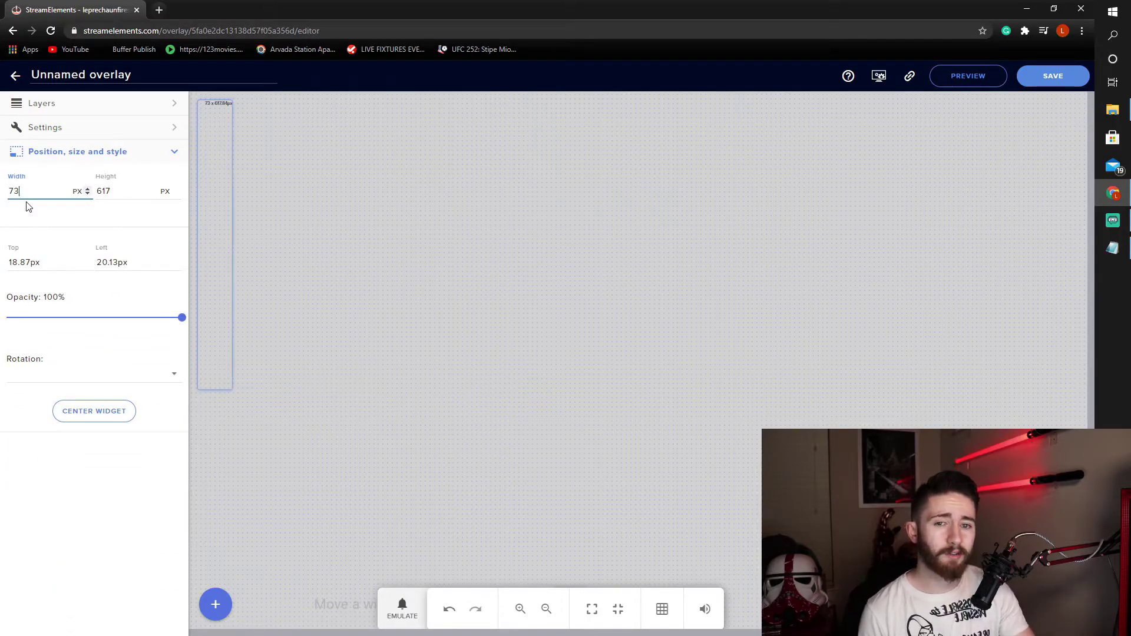
pyautogui.write('1920')
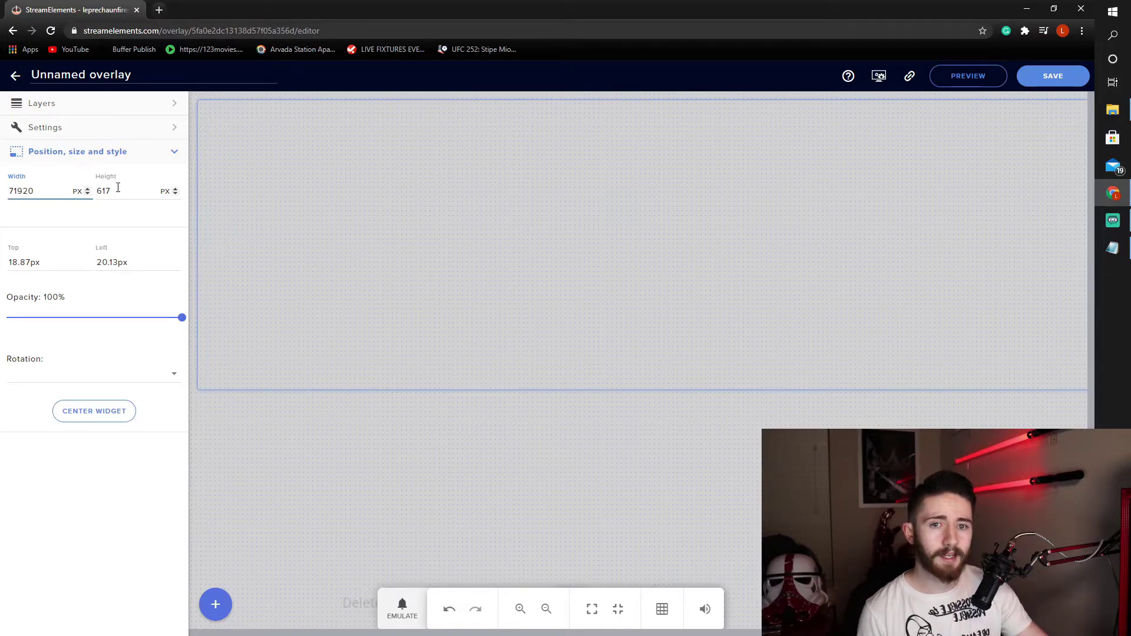
pyautogui.moveTo(118, 187); pyautogui.dragTo(97, 192)
pyautogui.write('1080')
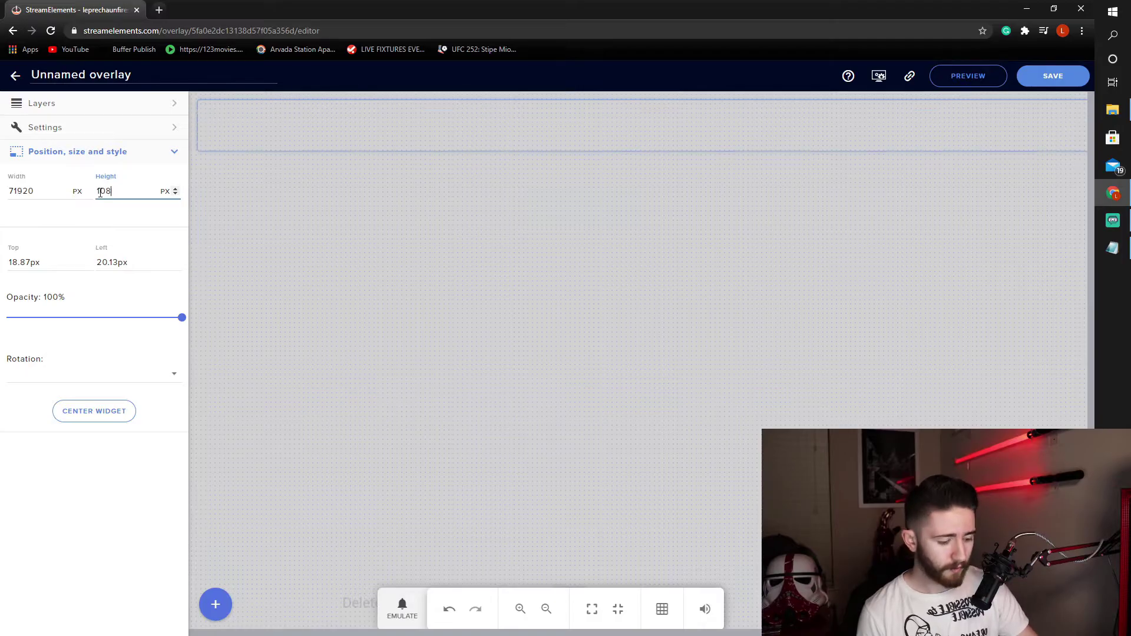
pyautogui.click(10, 191)
pyautogui.press('Delete')
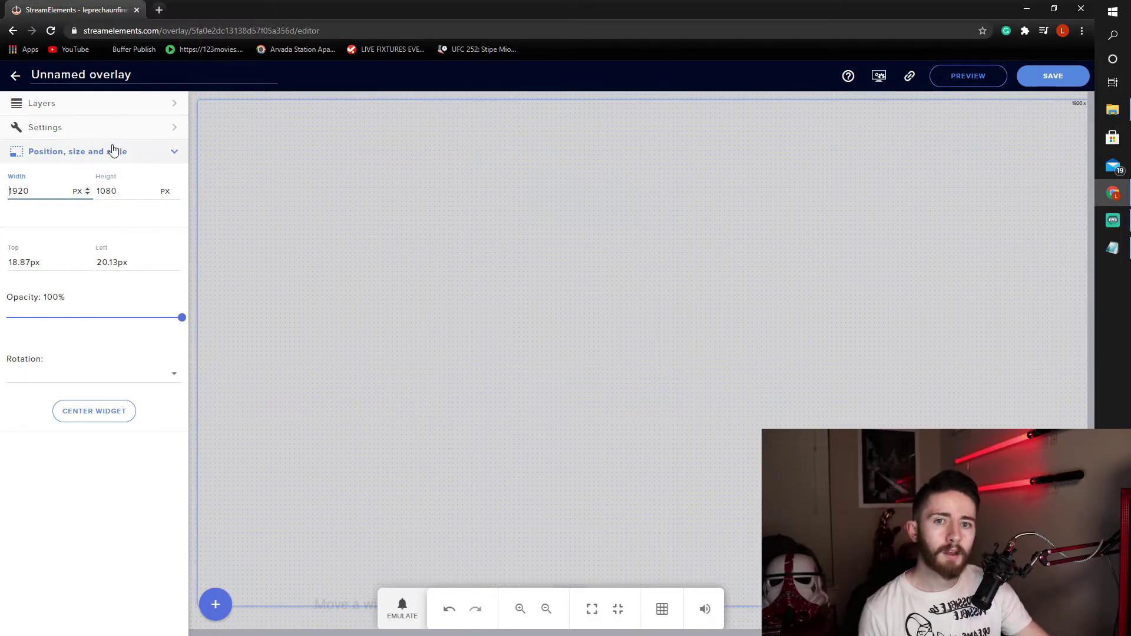
# - Open the Follower alert's advanced settings and emulate a Follower event to preview it
pyautogui.click(160, 131)
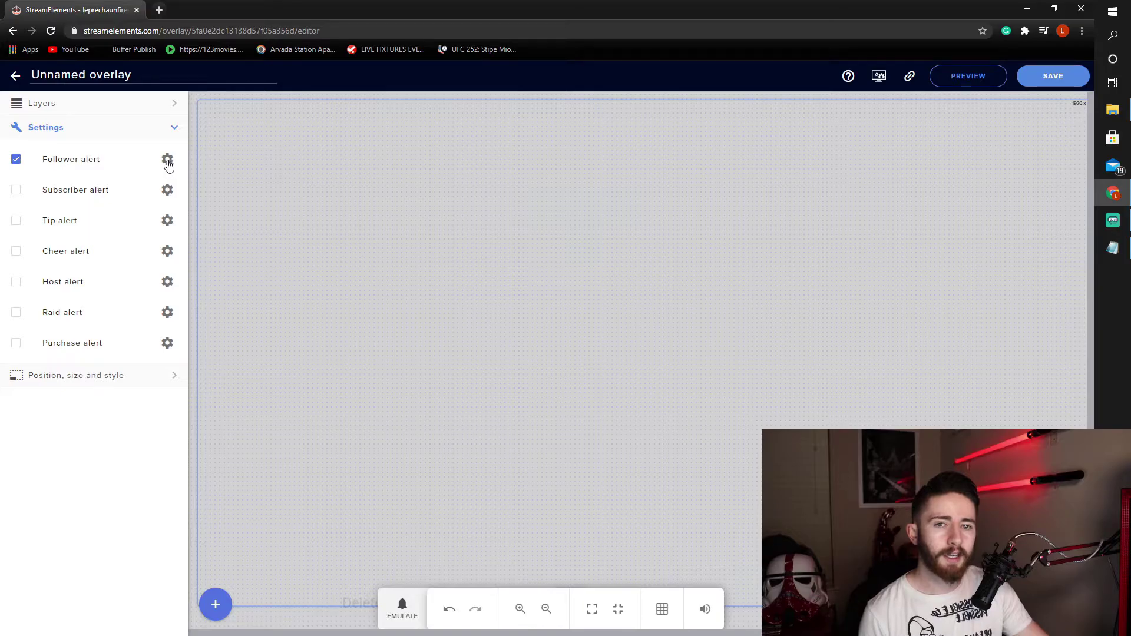
pyautogui.click(168, 162)
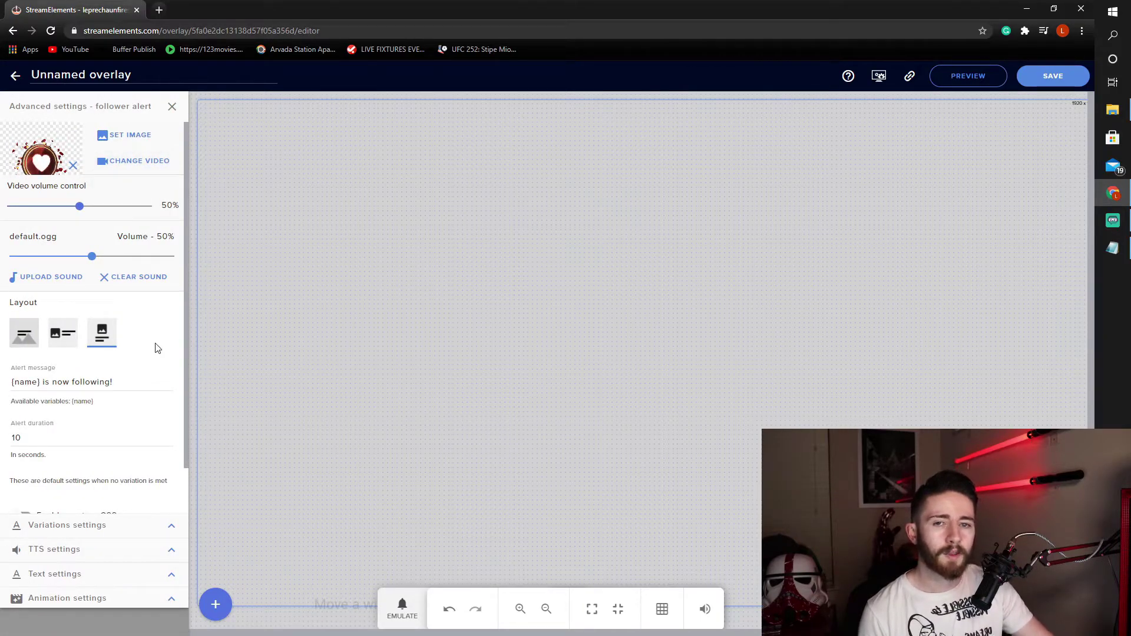
pyautogui.click(402, 613)
pyautogui.click(427, 397)
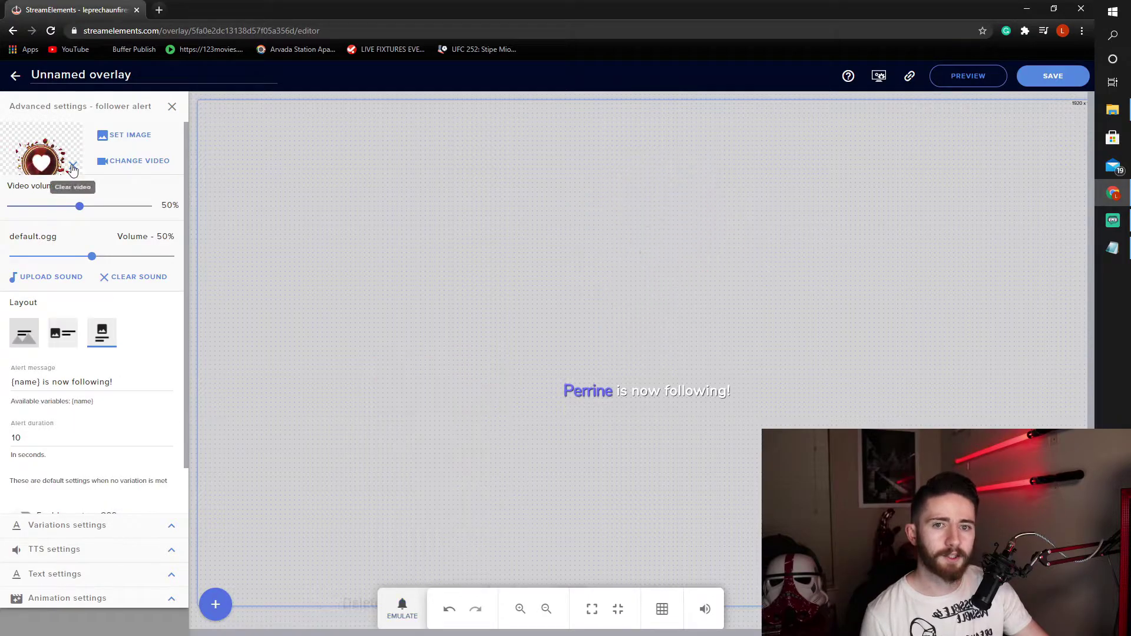
# - Remove the default alert video and set the follower alert image to Head.png
pyautogui.click(73, 169)
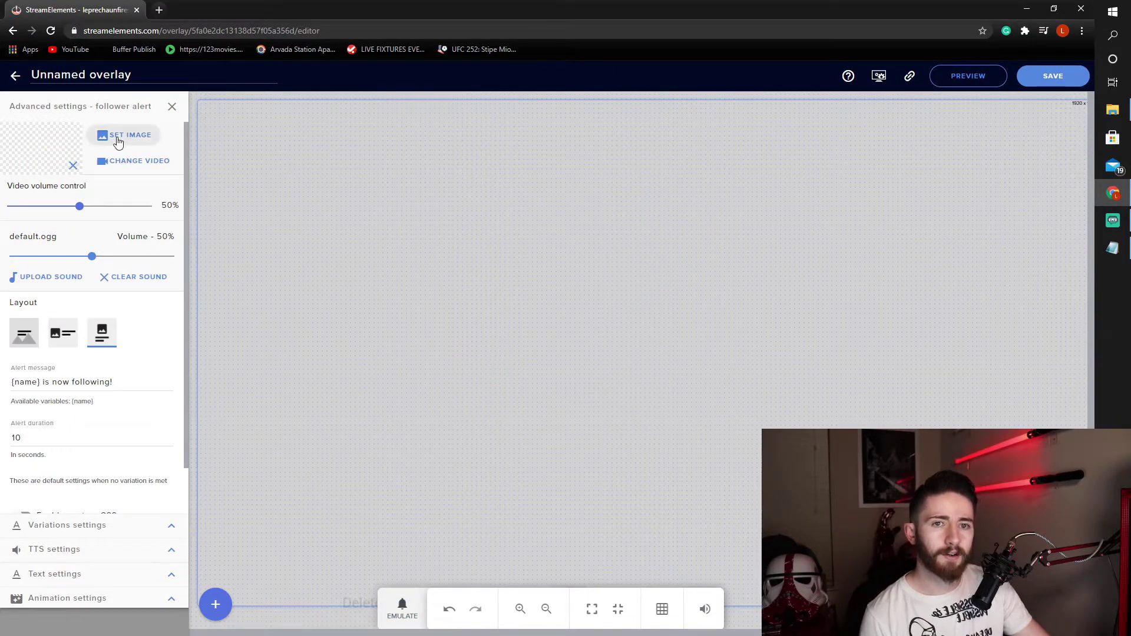
pyautogui.click(117, 138)
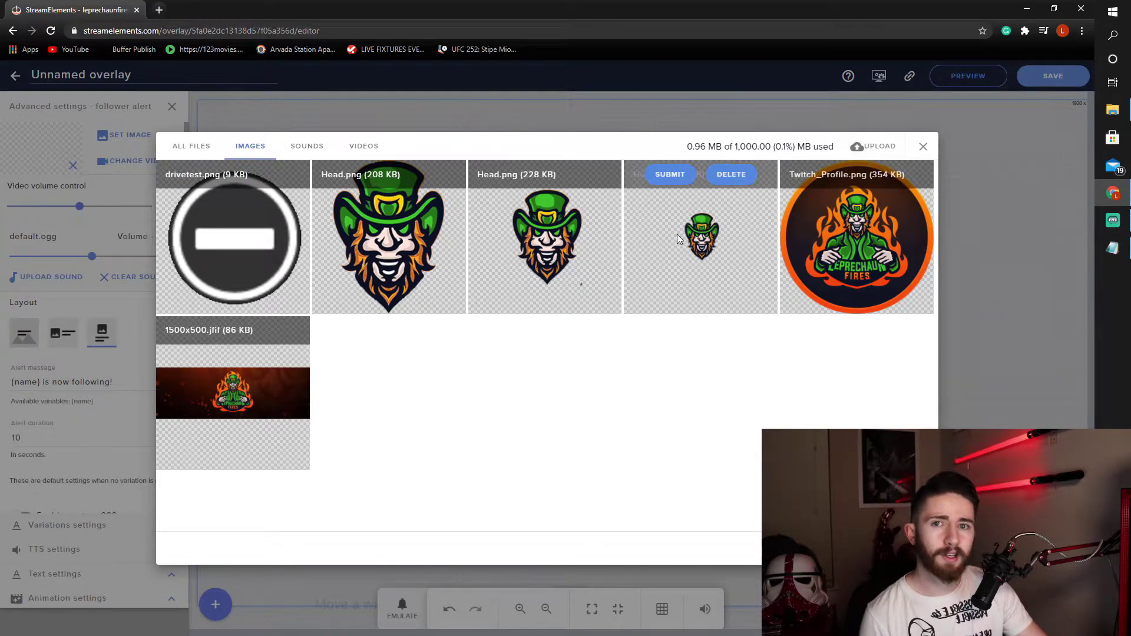
pyautogui.moveTo(419, 284)
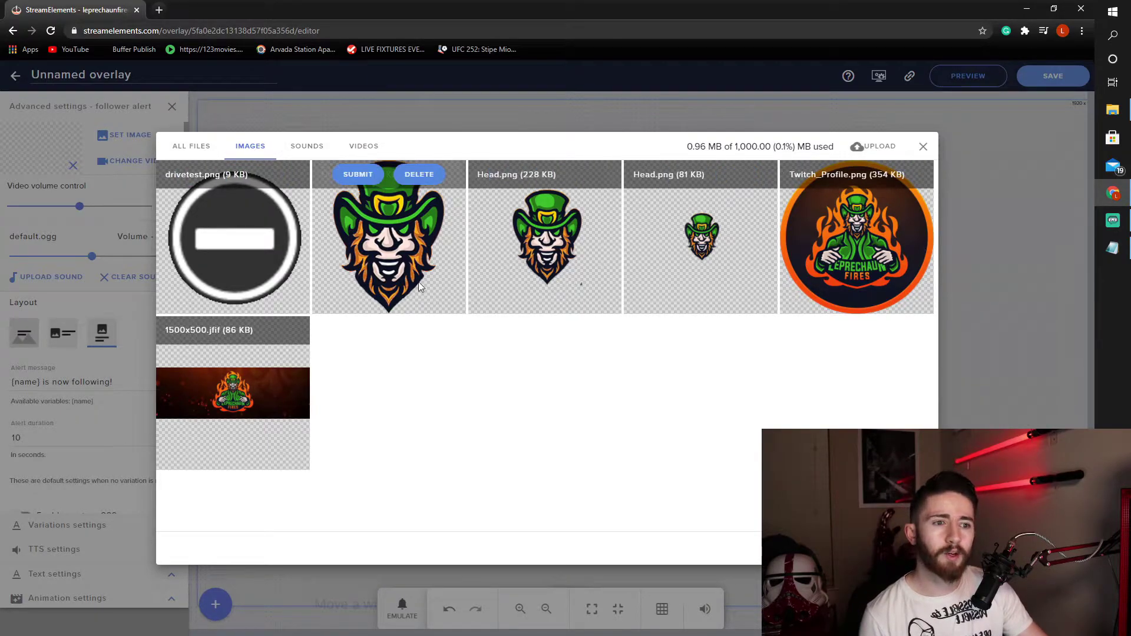
pyautogui.click(358, 175)
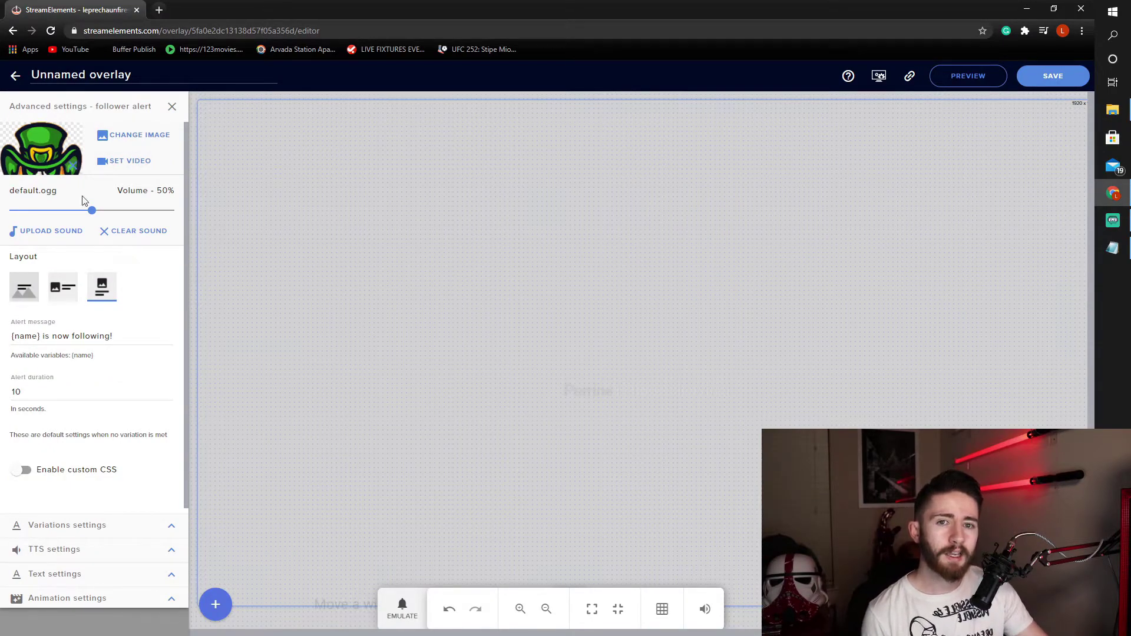
pyautogui.click(403, 612)
# - Preview the leprechaun follower alert, then copy the leprechaun image's address
pyautogui.click(422, 398)
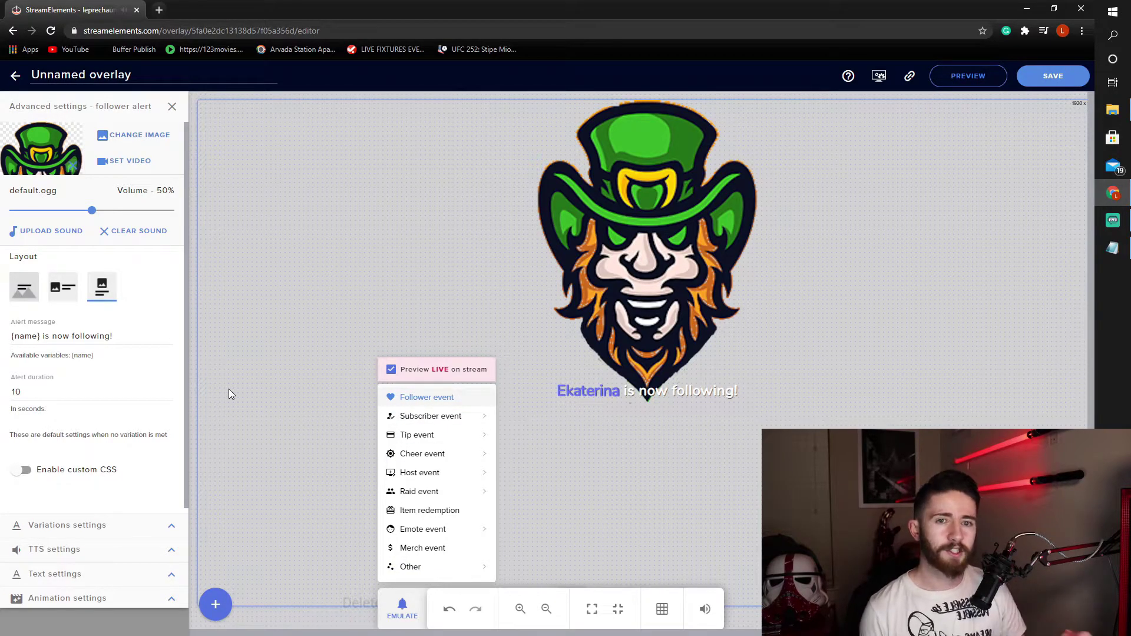
pyautogui.click(143, 293)
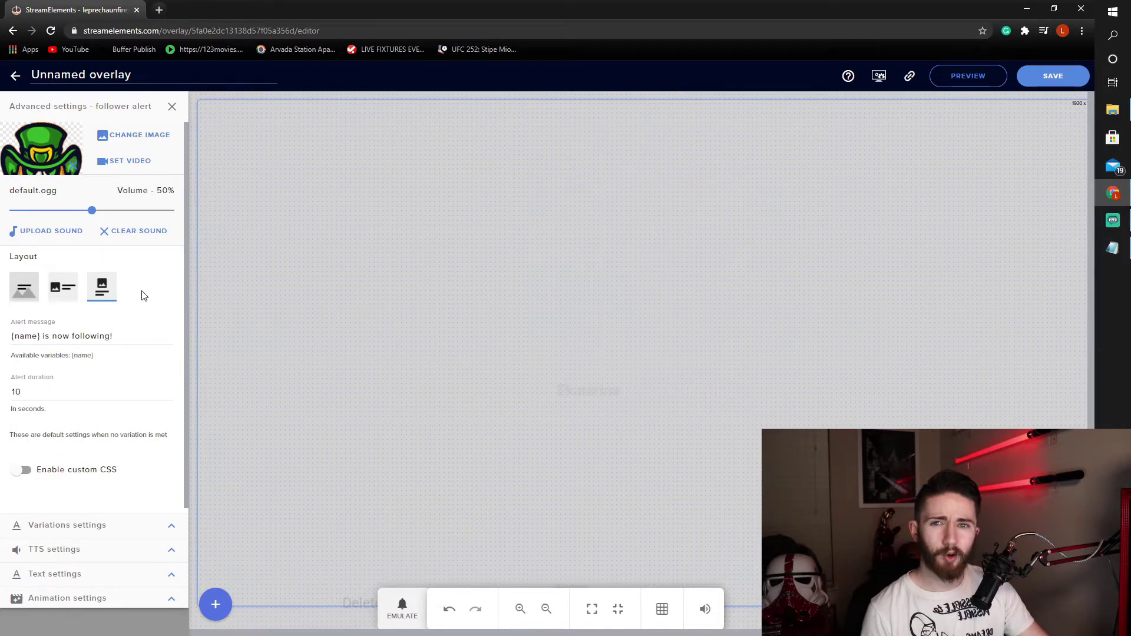
pyautogui.rightClick(41, 161)
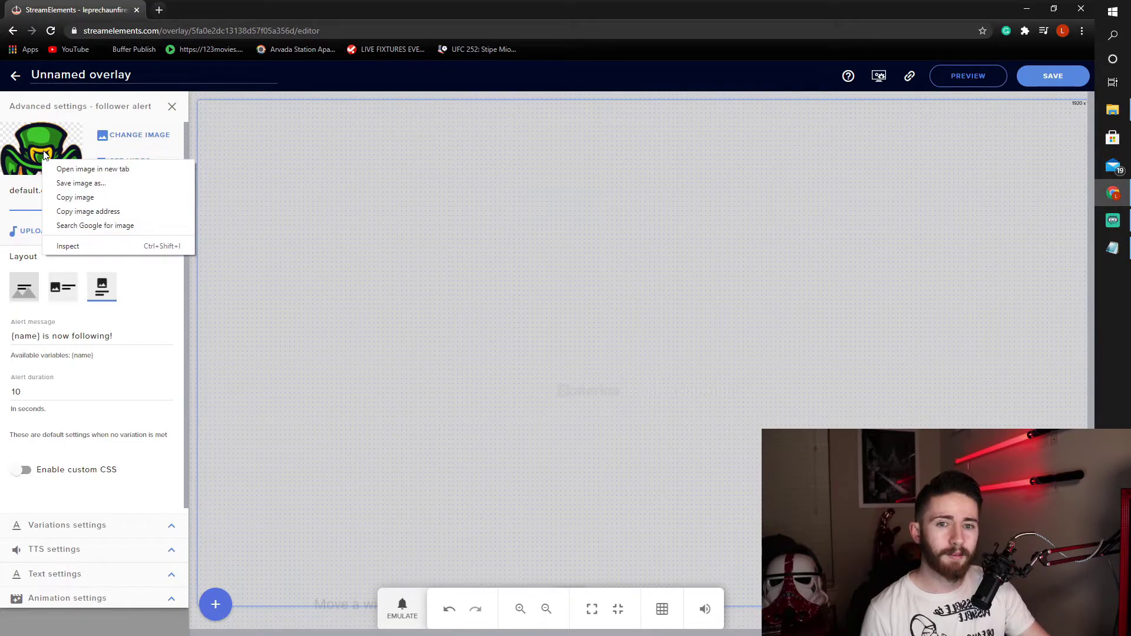
pyautogui.click(88, 212)
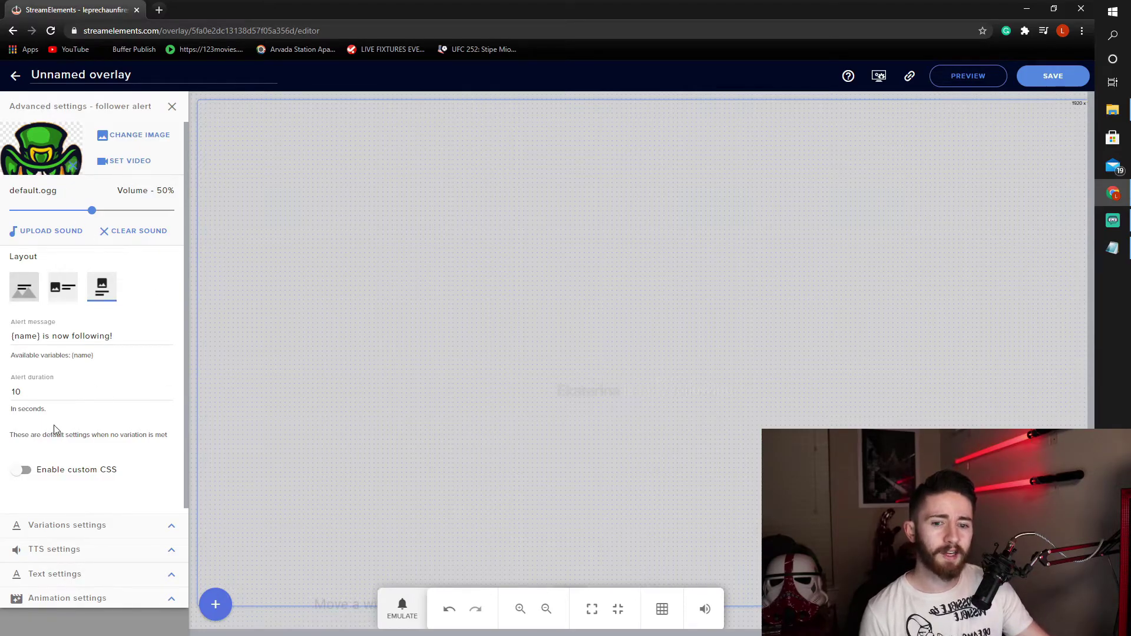
# - Enable custom CSS and replace the default.gif URL in the HTML with the leprechaun image address
pyautogui.click(23, 471)
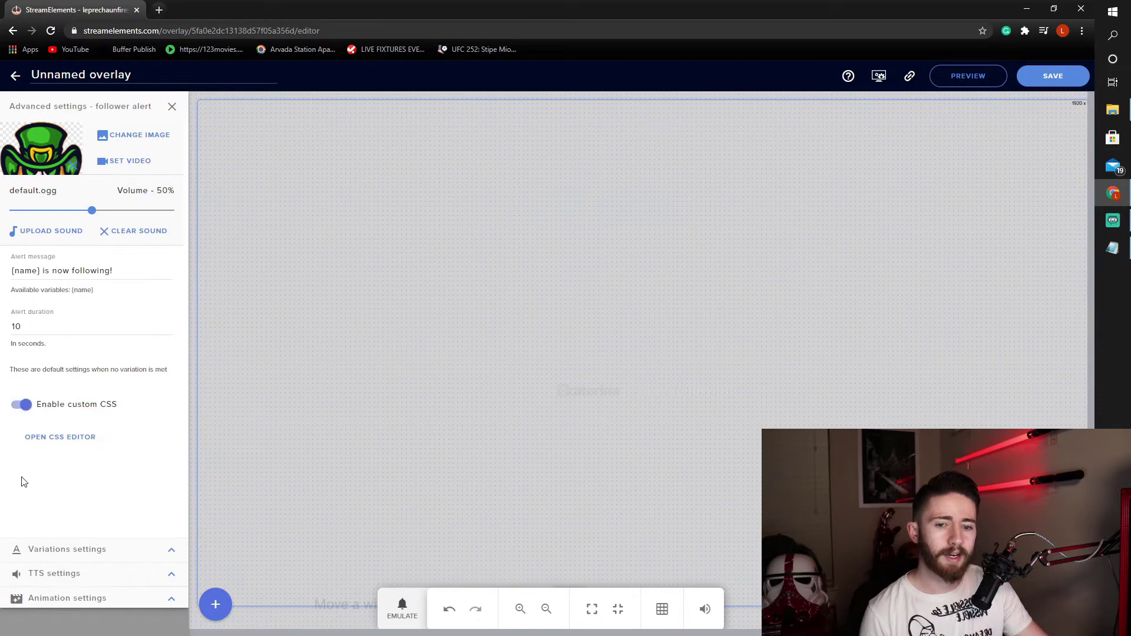
pyautogui.click(54, 437)
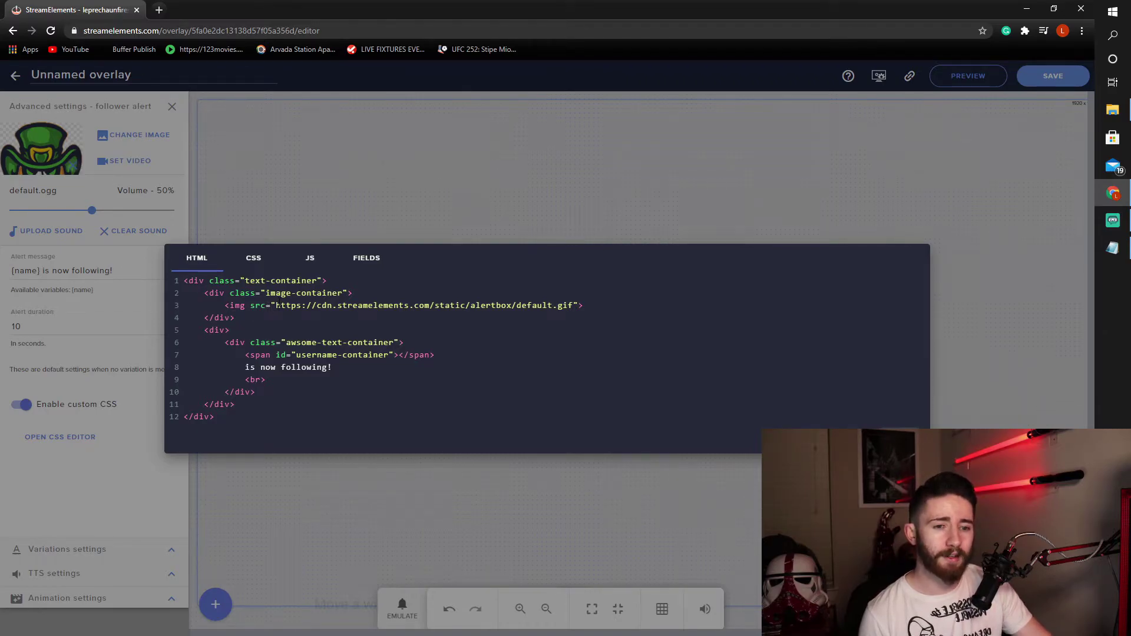
pyautogui.moveTo(224, 305); pyautogui.dragTo(408, 313)
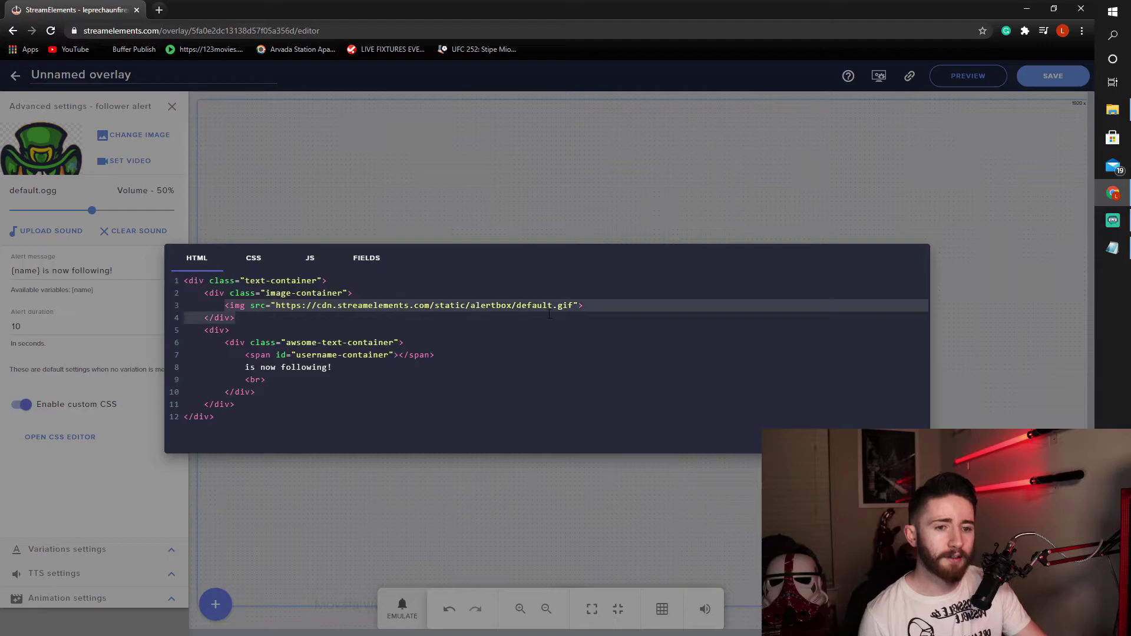
pyautogui.moveTo(550, 314); pyautogui.dragTo(599, 311)
pyautogui.click(297, 305)
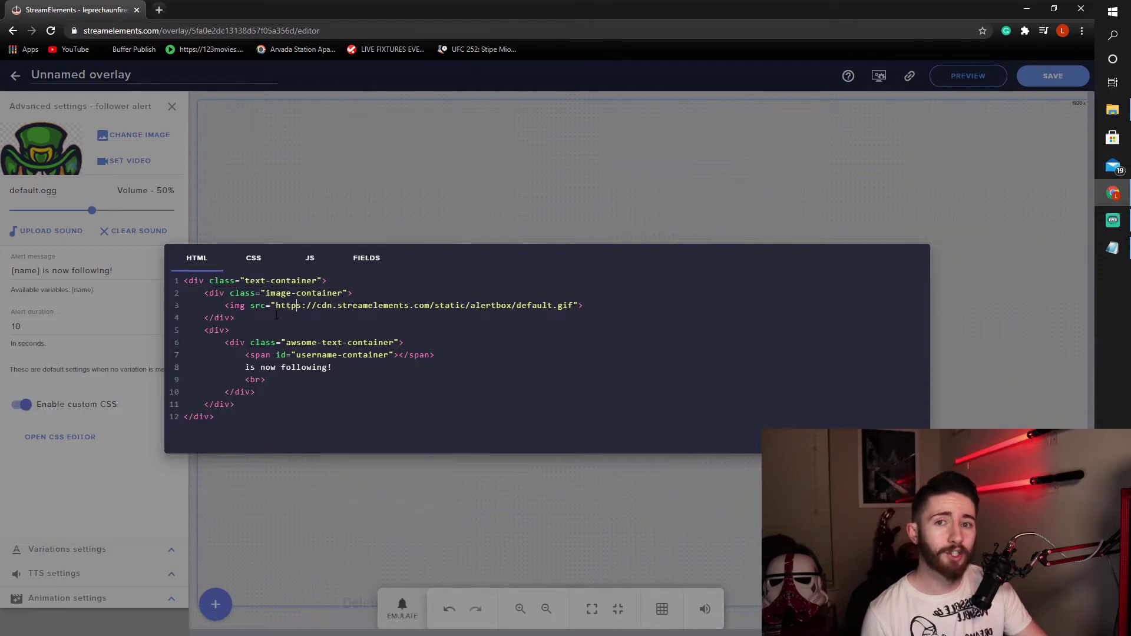
pyautogui.moveTo(276, 306); pyautogui.dragTo(571, 303)
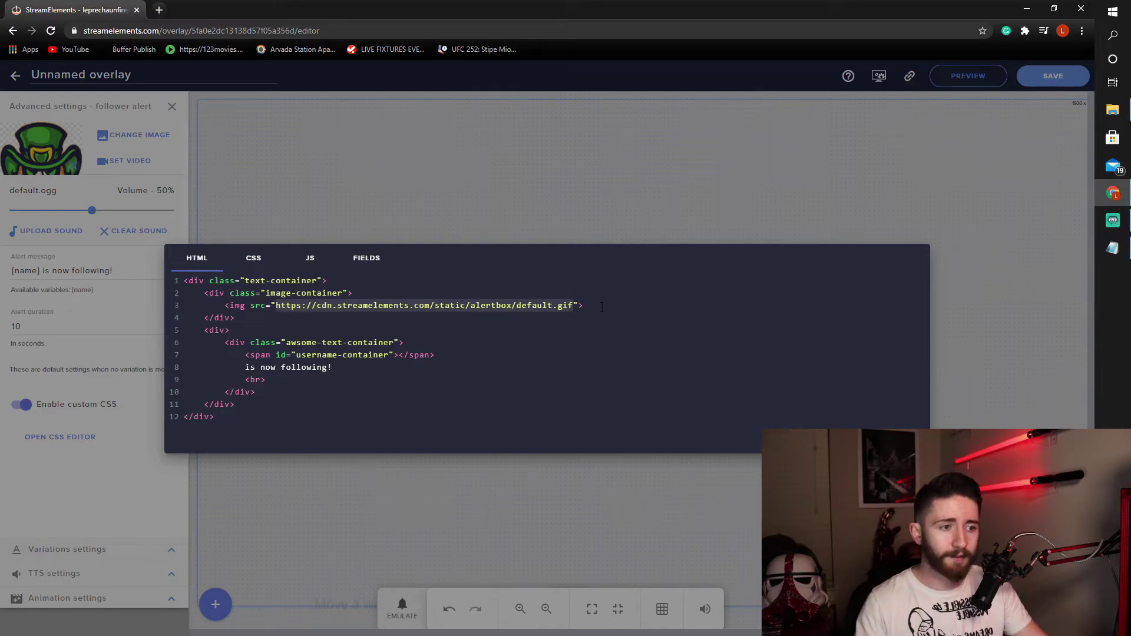
pyautogui.write('https://cdn.streamelements.com/uploads/23a042c3-a505-47f2-8dc3-86d3602933de.png')
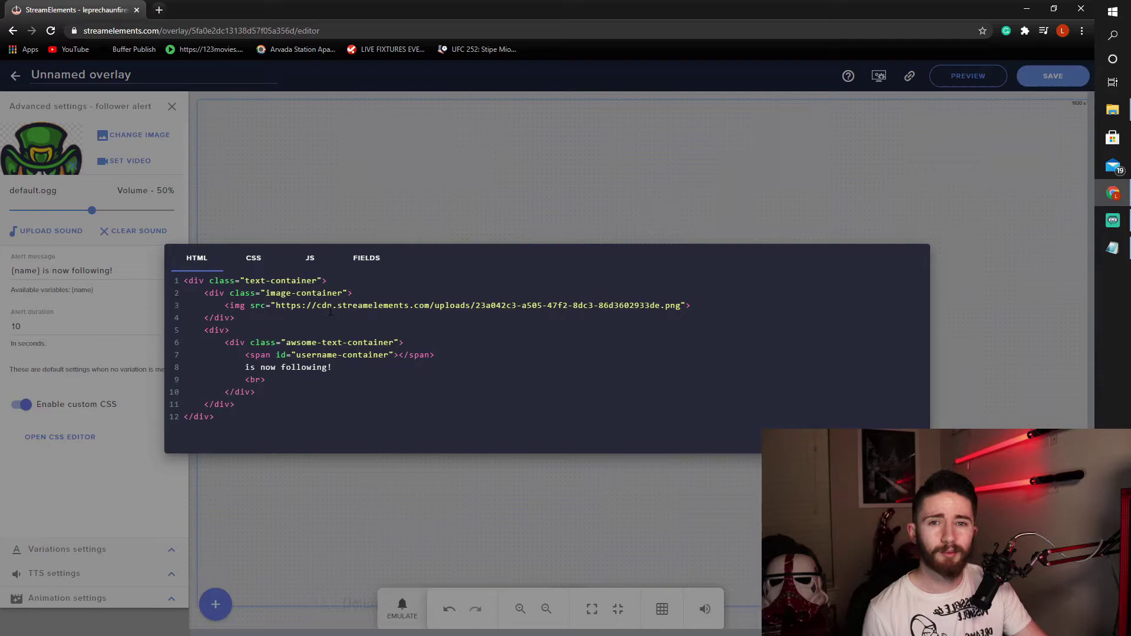
# - Switch to the CSS tab and add blank lines after the .text-container rule
pyautogui.click(254, 261)
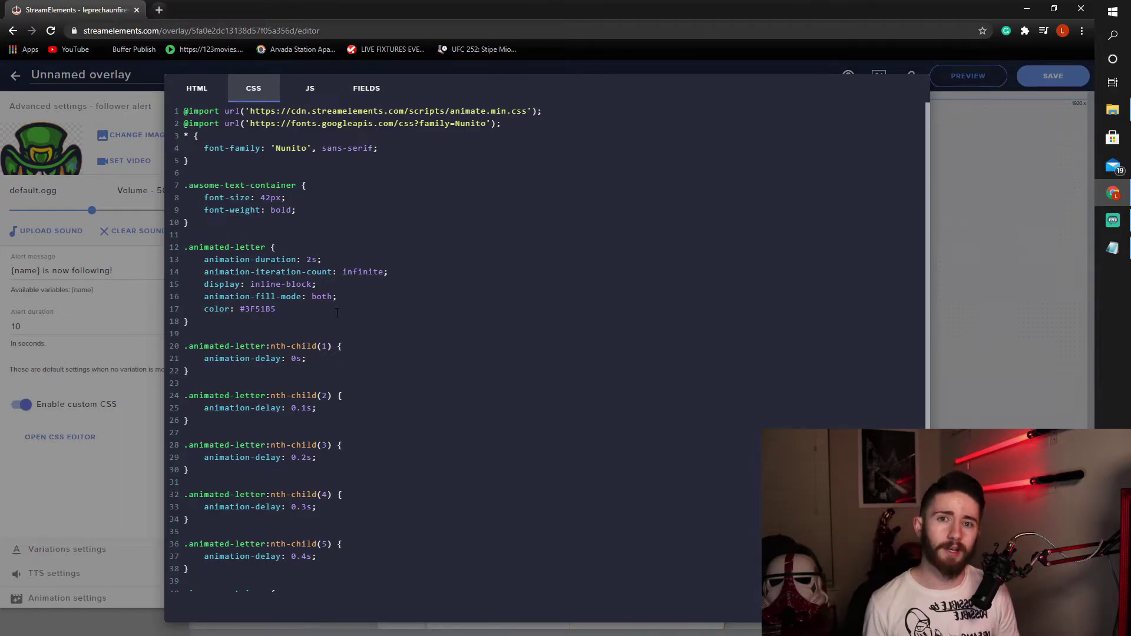
pyautogui.scroll(-1, 399, 243)
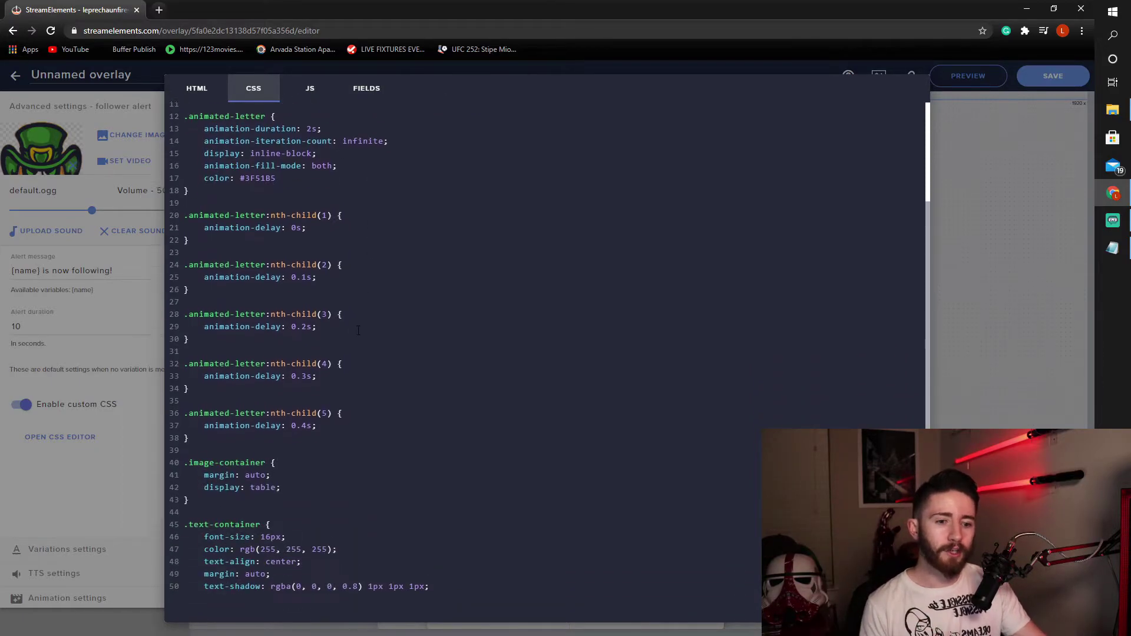
pyautogui.scroll(-1, 355, 354)
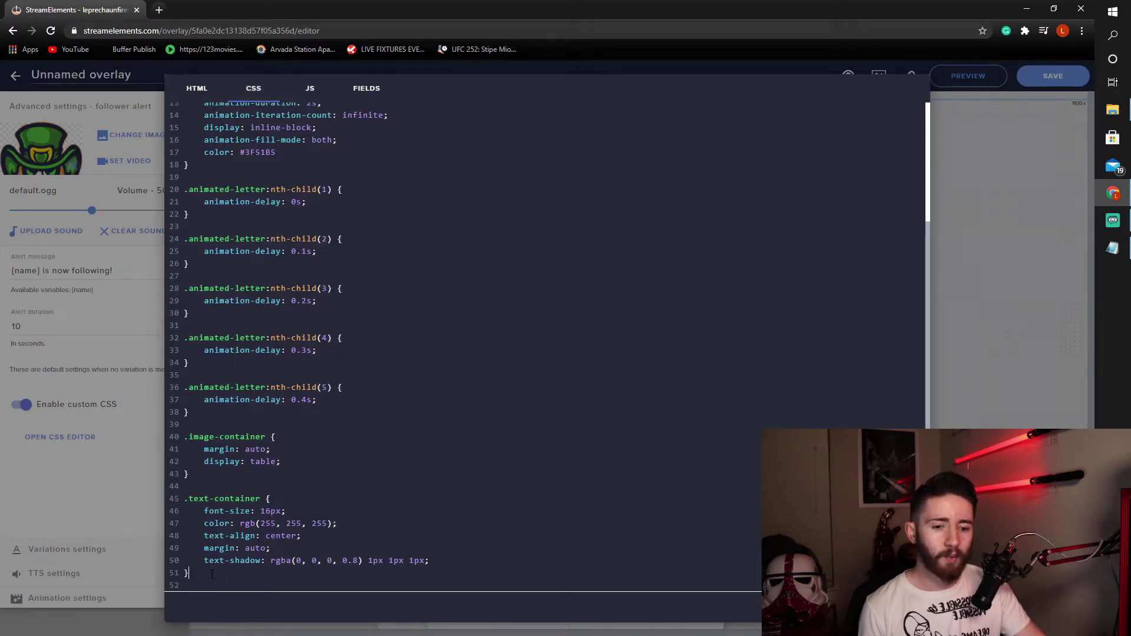
pyautogui.press('Return')
pyautogui.press('Return')
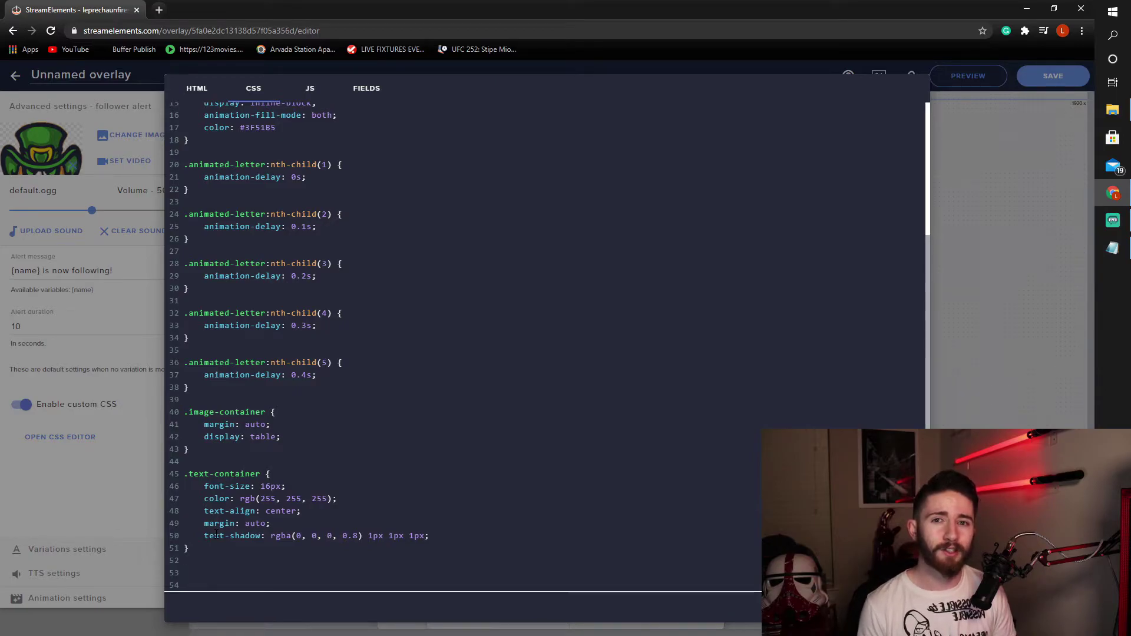
# - Write an img rule with -webkit-animation and -animation set to 'anim 10s infinite linear'
pyautogui.write('img {')
pyautogui.press('Return')
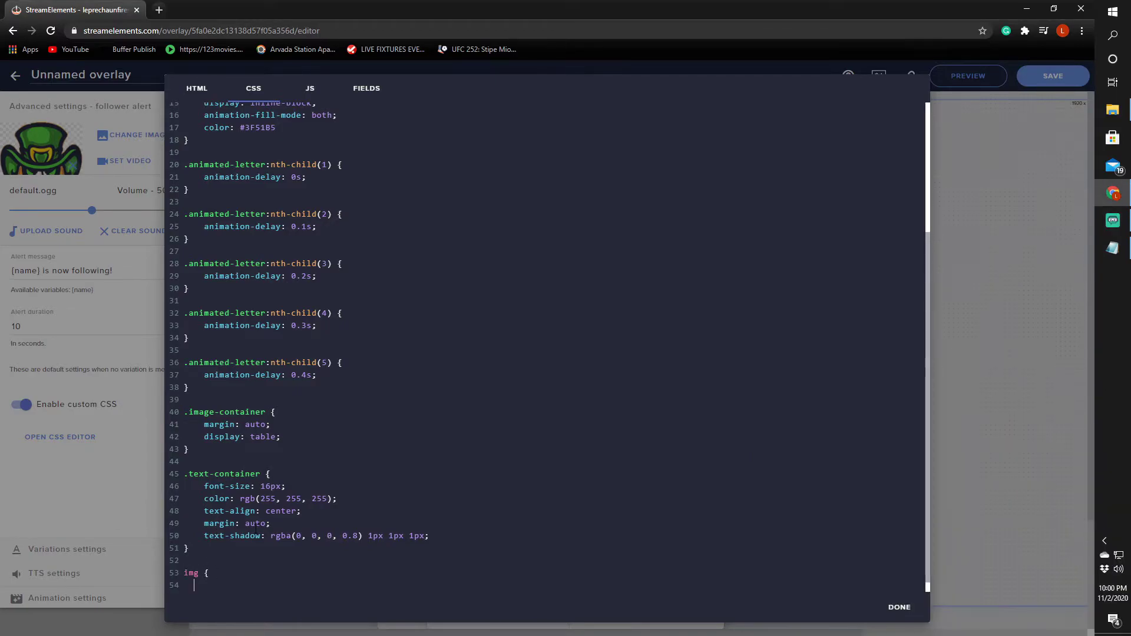
pyautogui.write('-webkit-animation: anim 10s infinite linear;')
pyautogui.press('Return')
pyautogui.write('-animation: anim 10s infi')
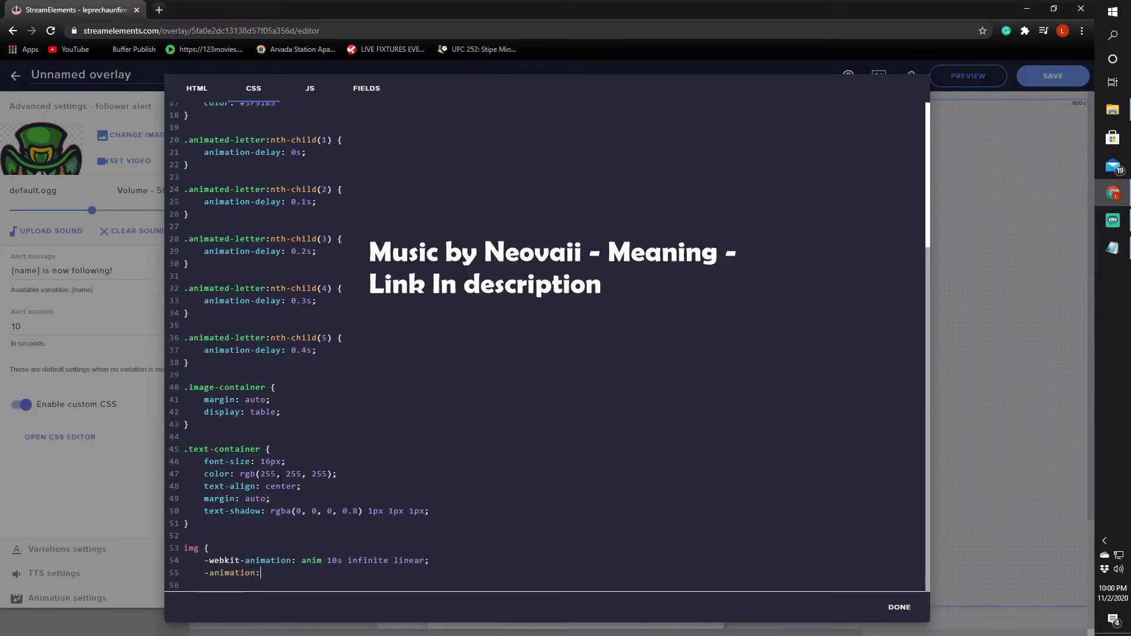
pyautogui.write('nite linear;')
pyautogui.press('Return')
pyautogui.write('}')
# - Add an @-webkit-keyframes anim block rotating from rotateY(0deg) to rotateY(360deg)
pyautogui.press('Return')
pyautogui.press('Return')
pyautogui.write('@-webkit-keyframes anim {')
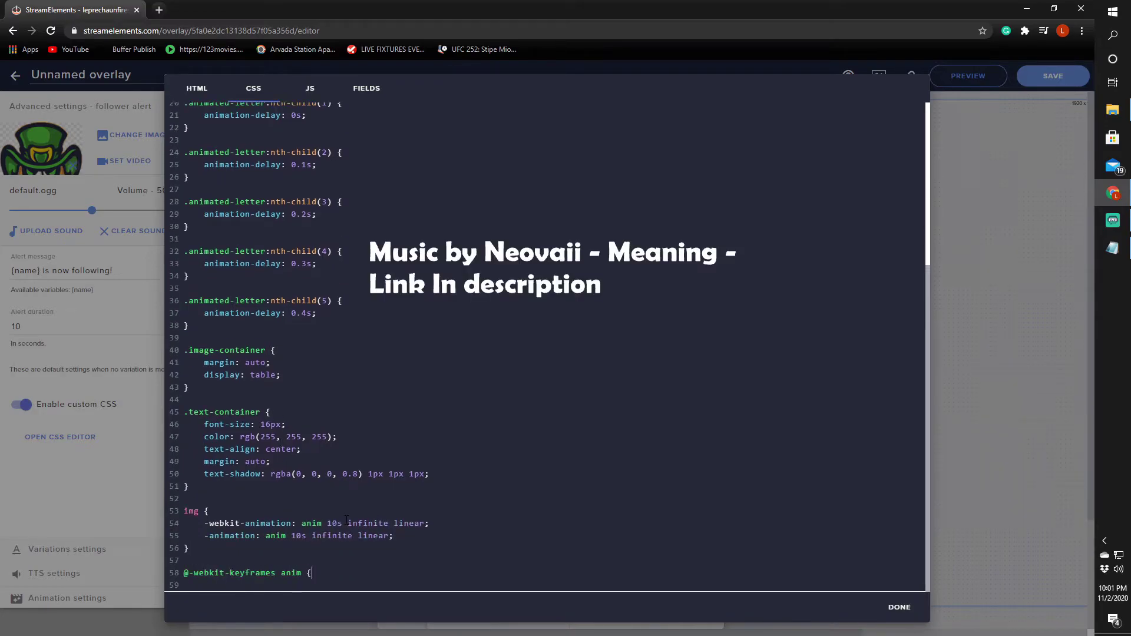
pyautogui.press('Return')
pyautogui.write('from {-webkit-transform: rotateY(0deg);}')
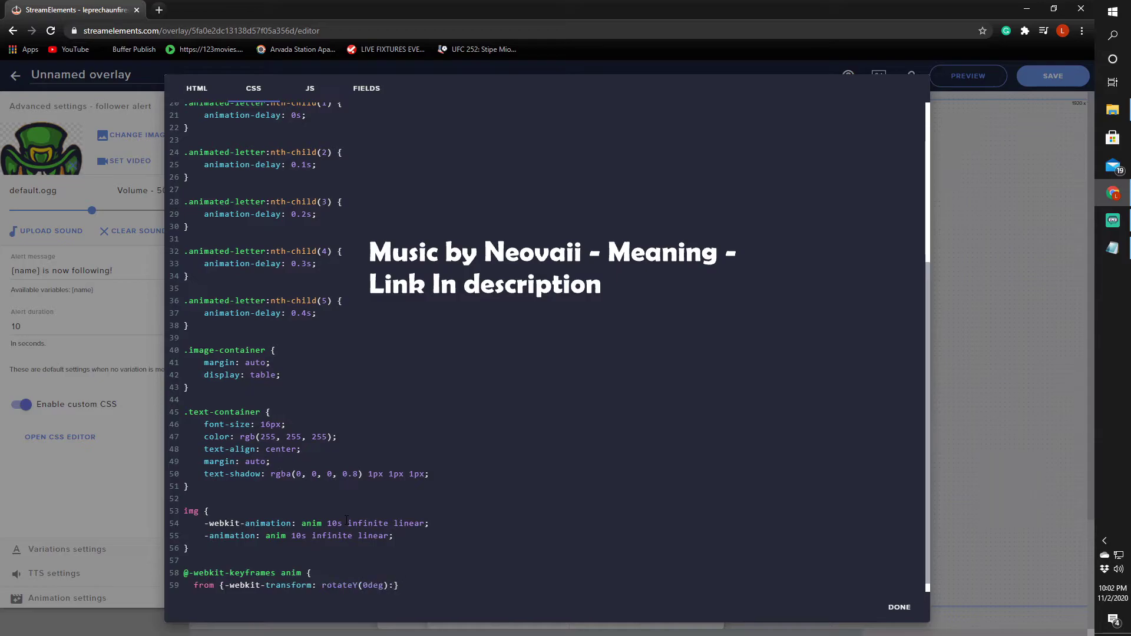
pyautogui.press('Return')
pyautogui.write('to {-webkit-transform: rotateY(360deg);}')
pyautogui.press('Return')
pyautogui.write('}')
pyautogui.press('Return')
pyautogui.press('Return')
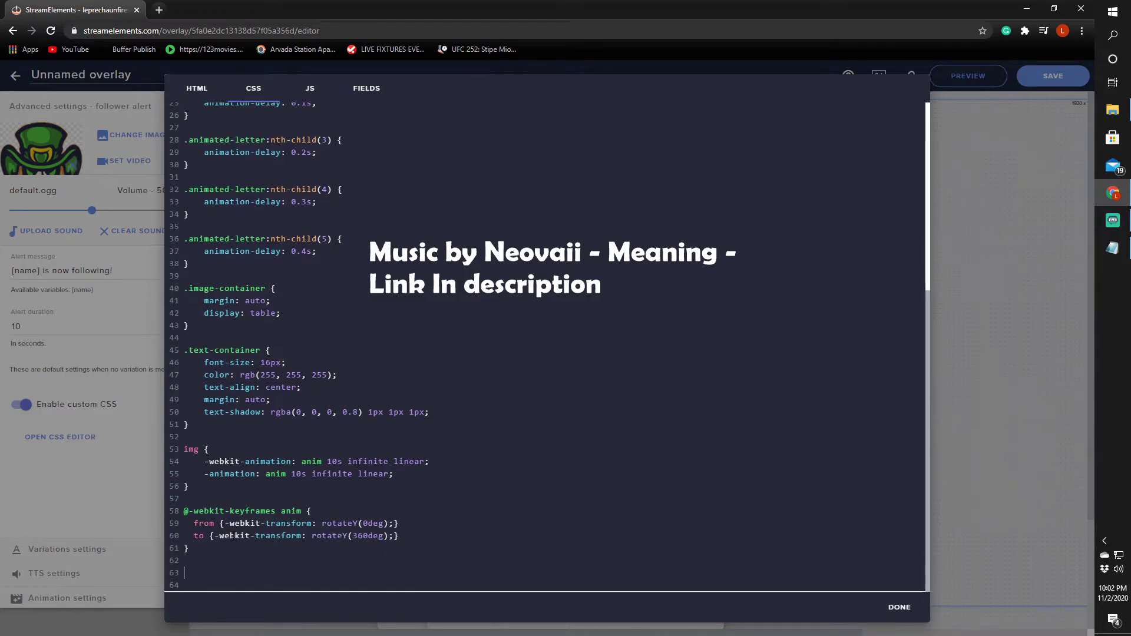
pyautogui.write('@keyframes anim {')
pyautogui.press('Return')
pyautogui.write('from {transform: rotateY(0deg);}')
pyautogui.press('Return')
pyautogui.write('to')
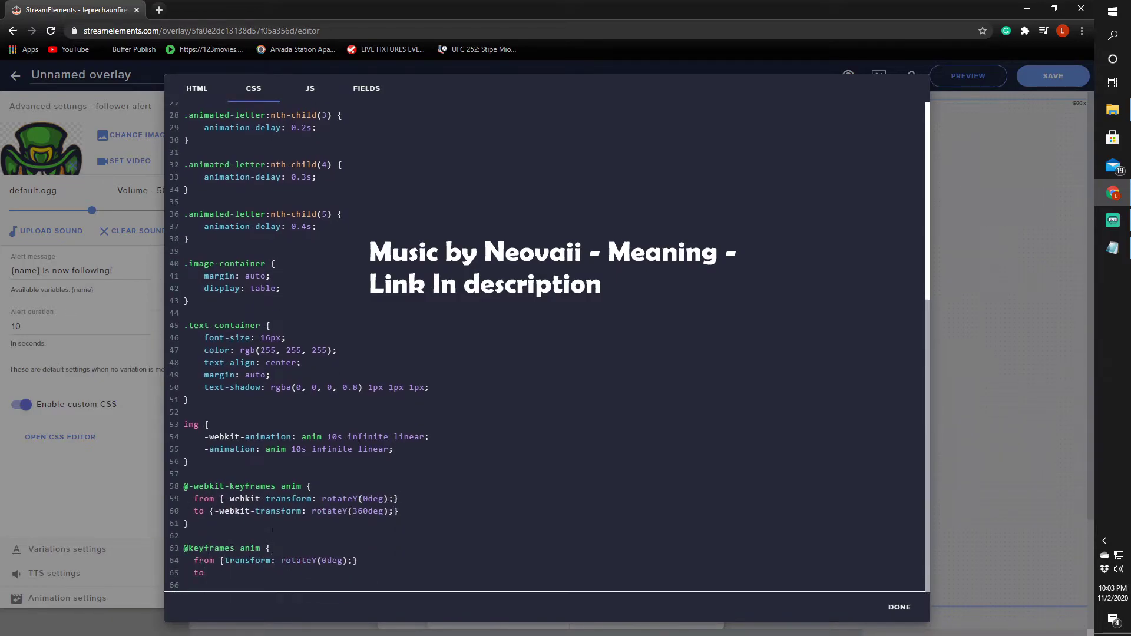
pyautogui.write(' {transform: rotateY(0deg);}')
pyautogui.press('Return')
pyautogui.write('}')
pyautogui.press('Return')
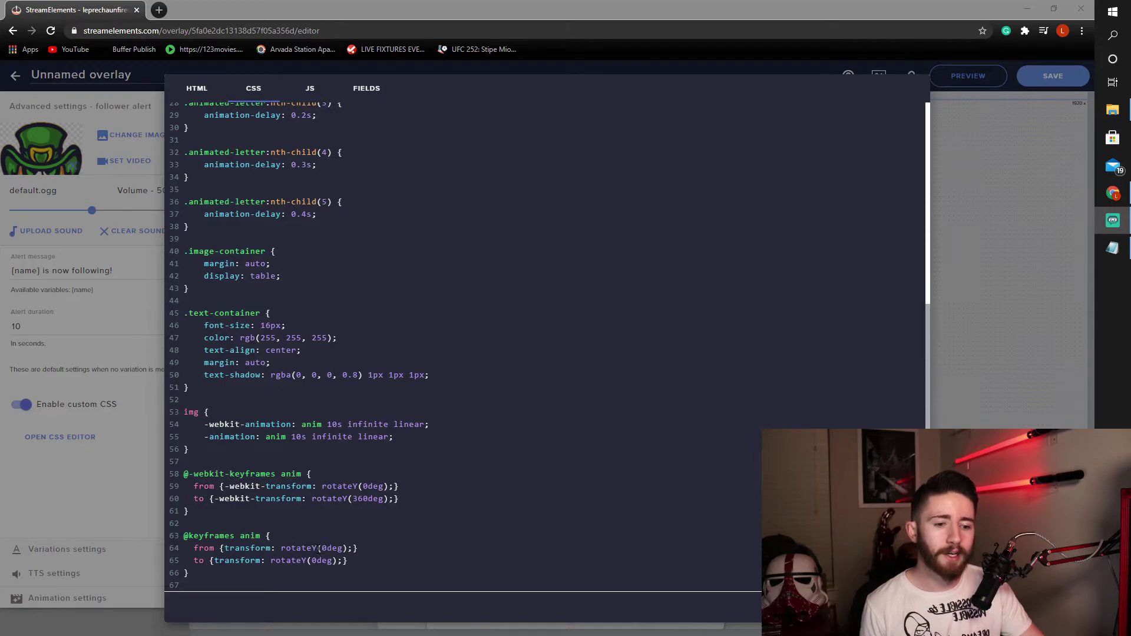
# - Change the standard keyframes' end rotation to rotateY(360deg) and close the CSS editor
pyautogui.click(315, 560)
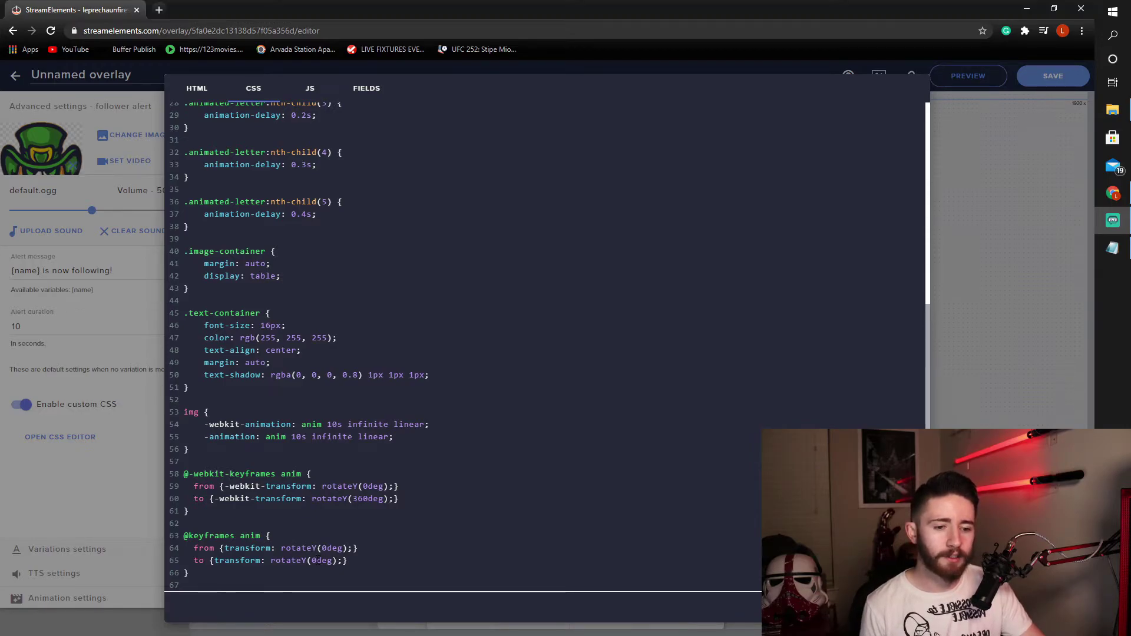
pyautogui.press('BackSpace')
pyautogui.write('360')
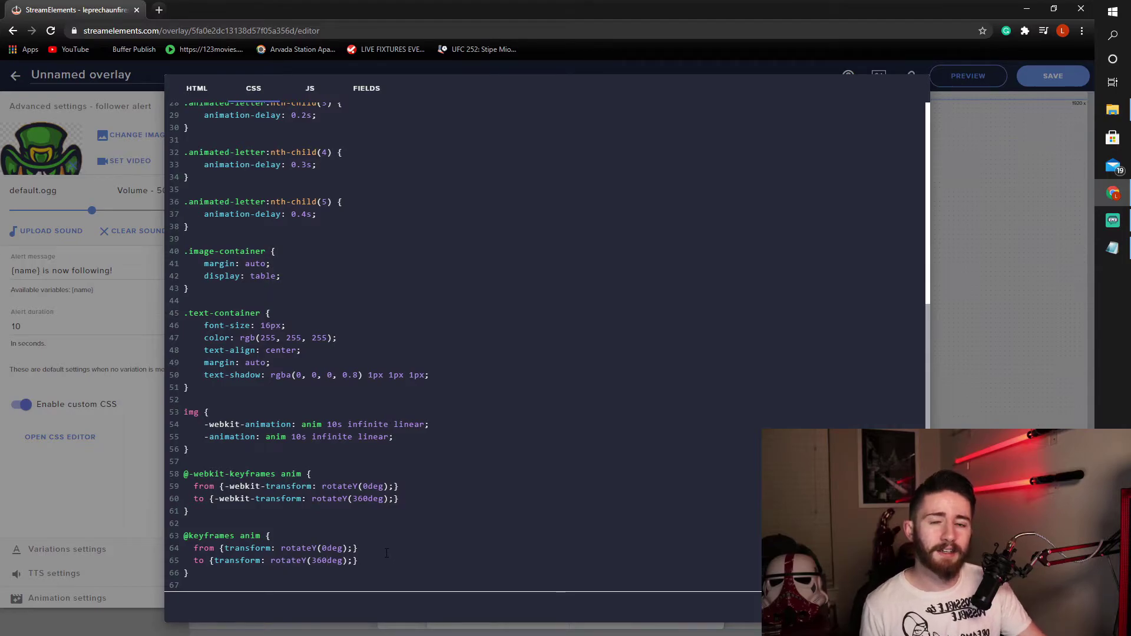
pyautogui.click(247, 569)
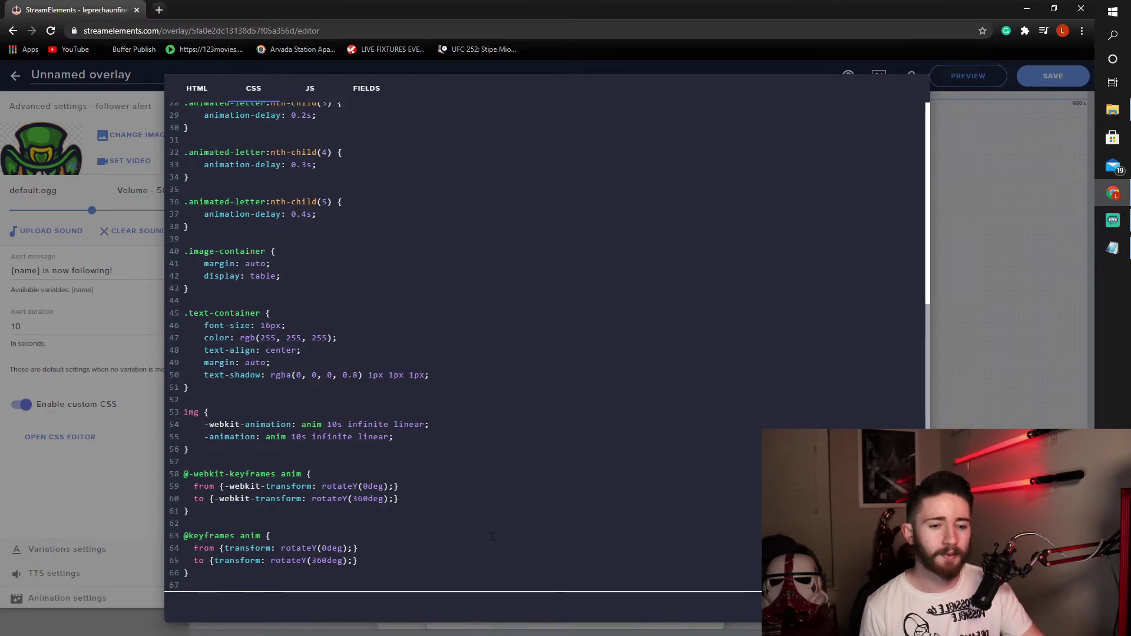
pyautogui.press('Escape')
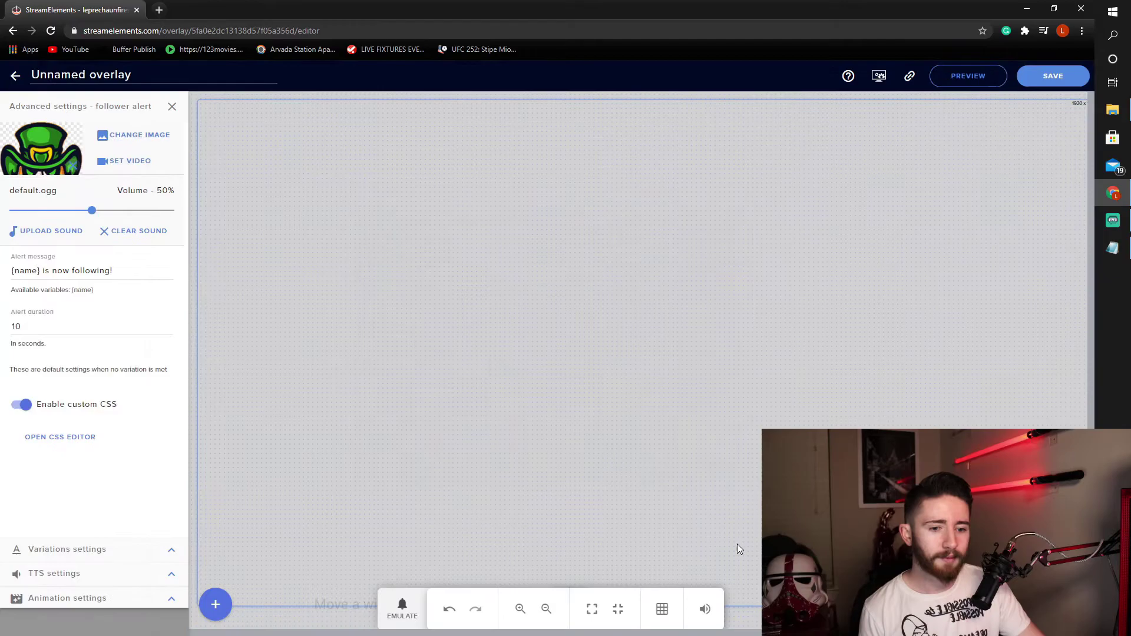
# - Save the overlay as 'My awesome stuff' and emulate a test Follower event
pyautogui.click(1053, 77)
pyautogui.click(424, 343)
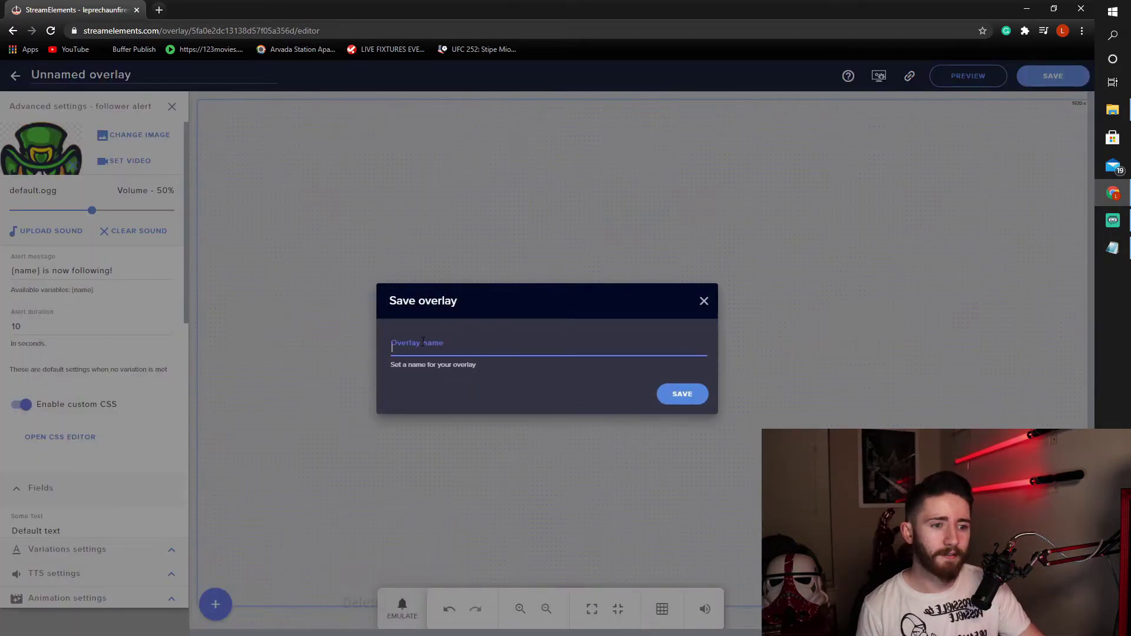
pyautogui.write('My aws')
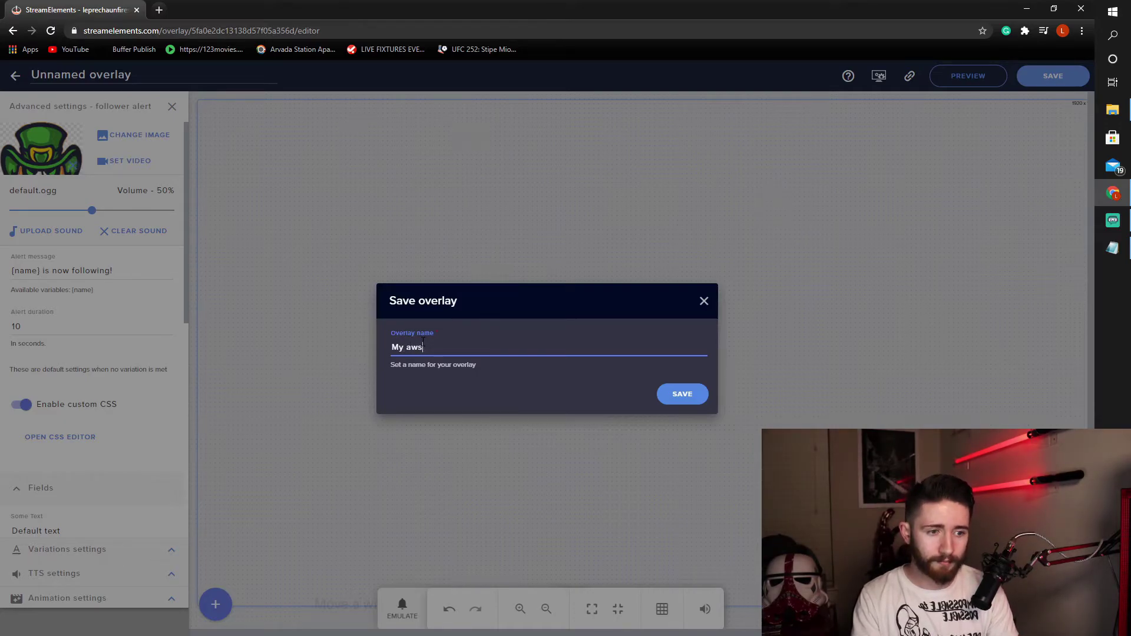
pyautogui.write('wesome stuff')
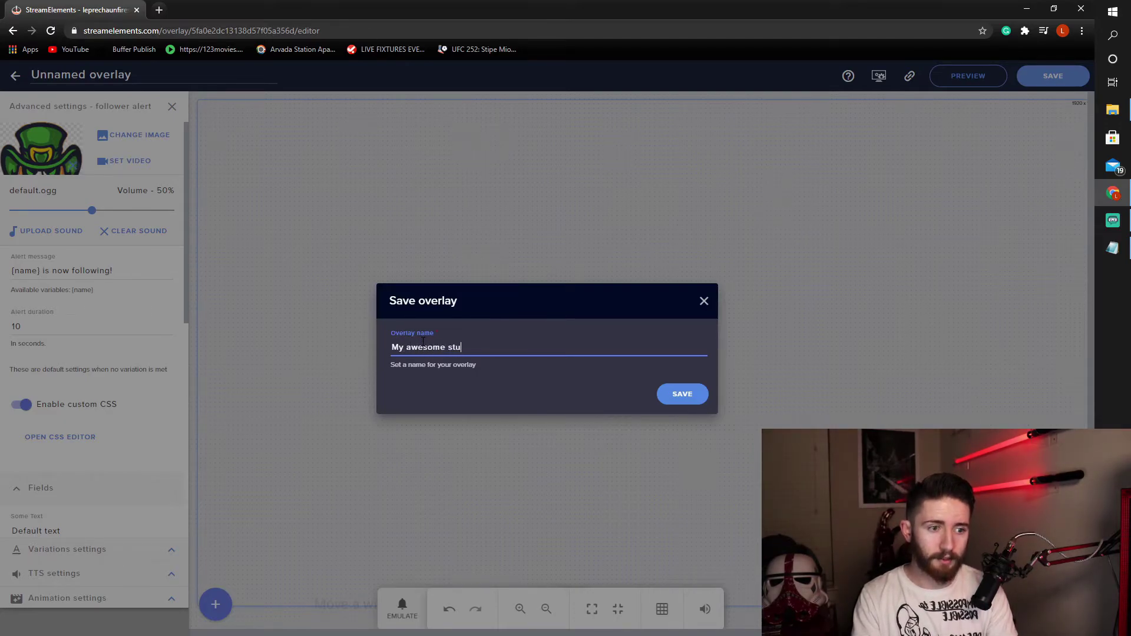
pyautogui.click(689, 396)
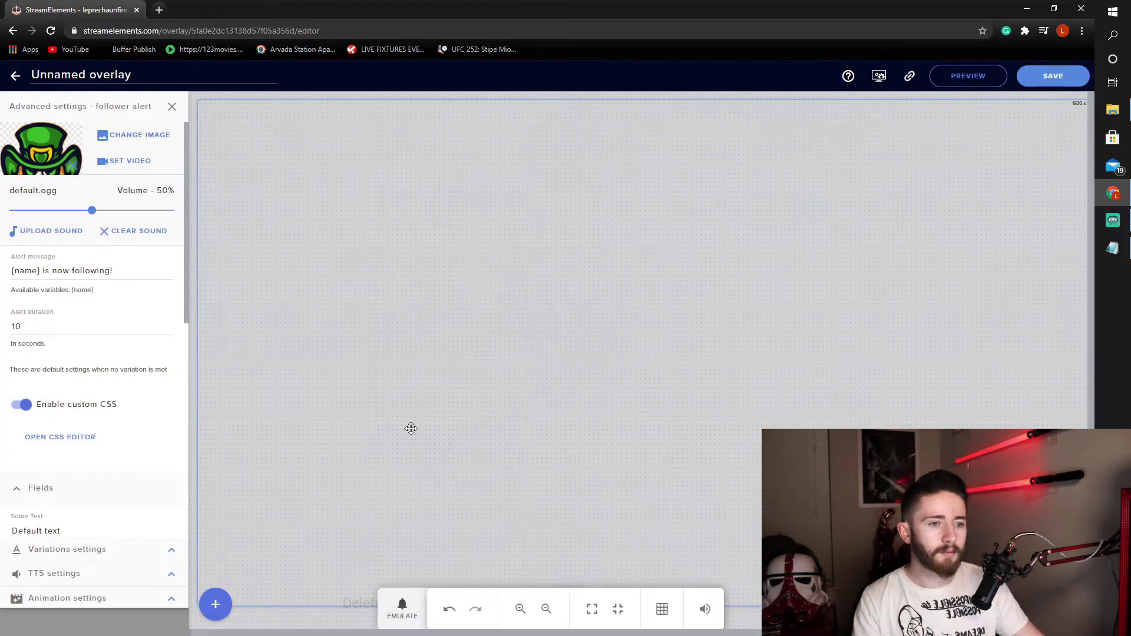
pyautogui.click(402, 609)
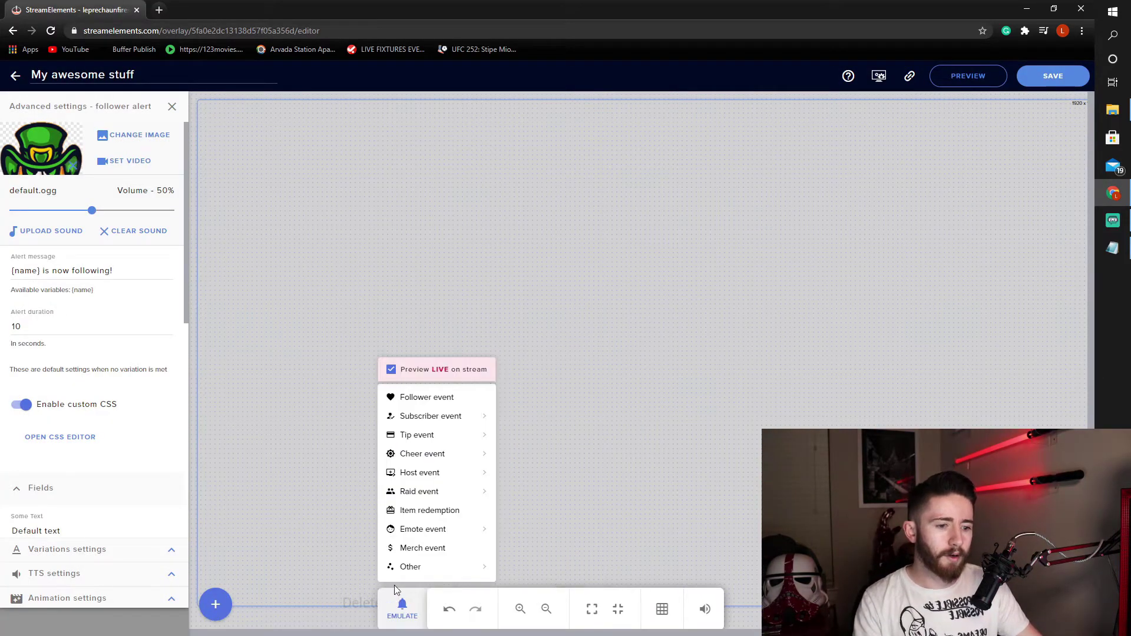
pyautogui.click(427, 398)
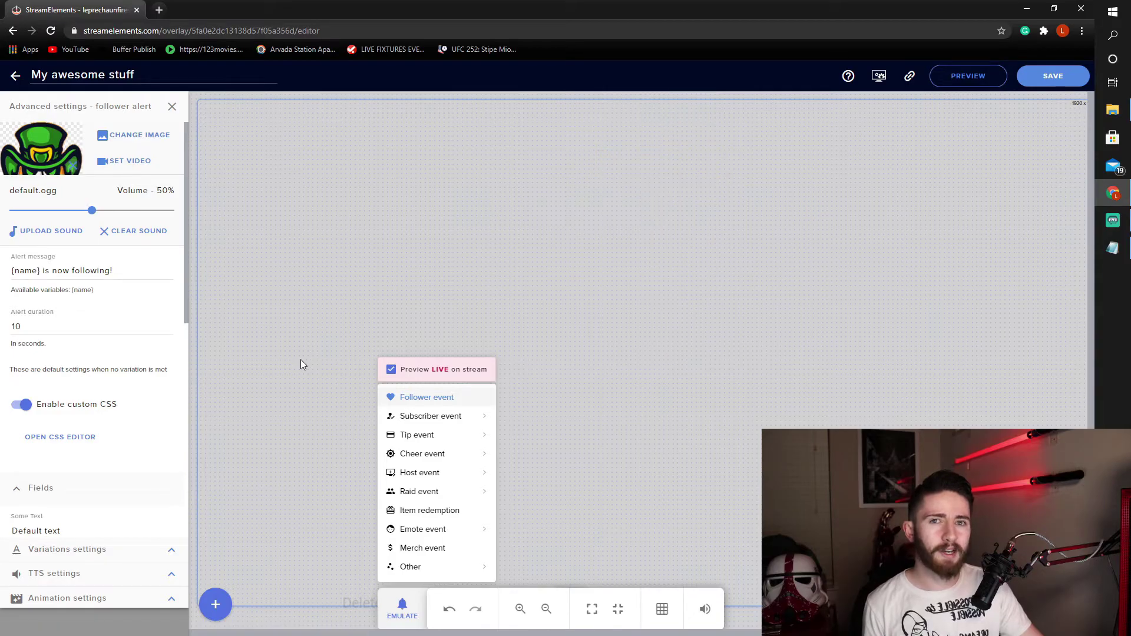
# - Replace the Alert duration value of 10 with 5 seconds
pyautogui.click(78, 333)
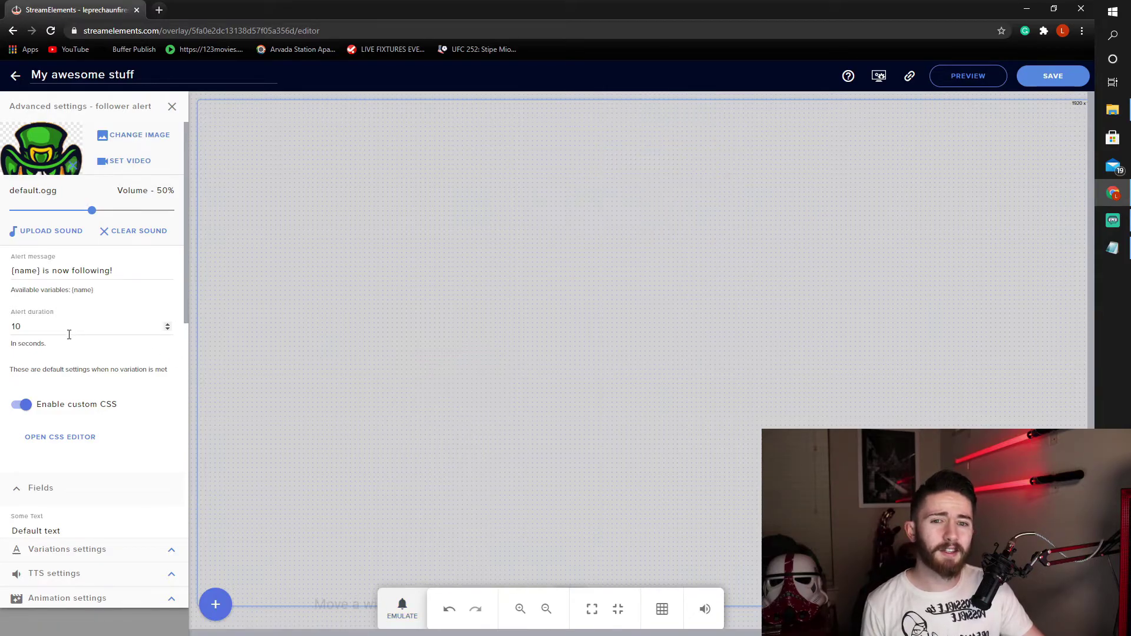
pyautogui.click(58, 331)
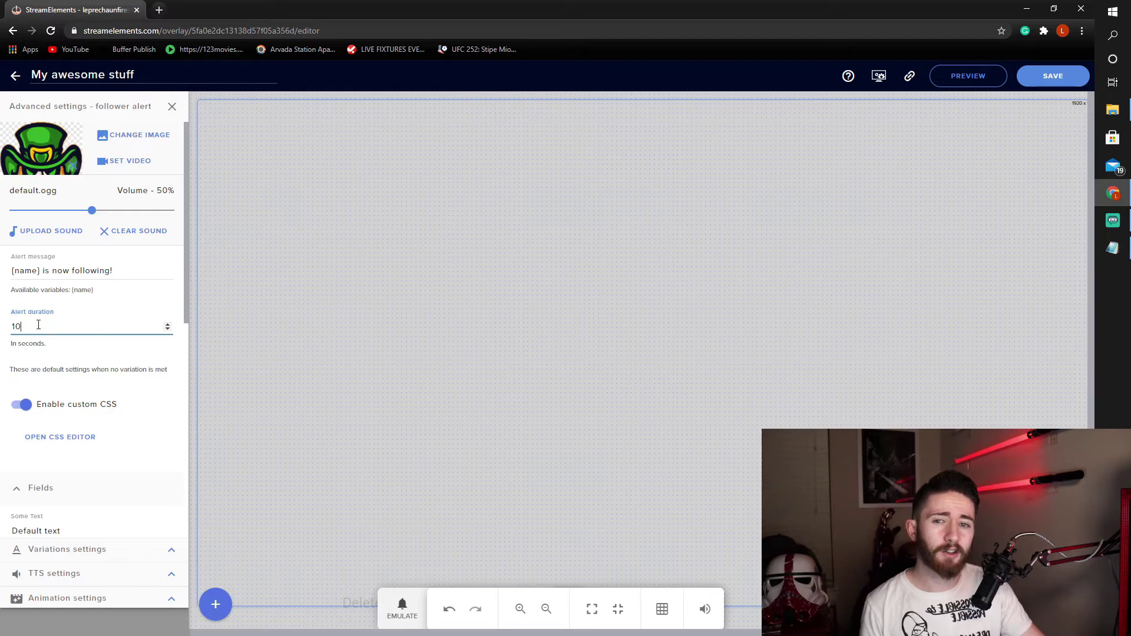
pyautogui.press('BackSpace')
pyautogui.press('BackSpace')
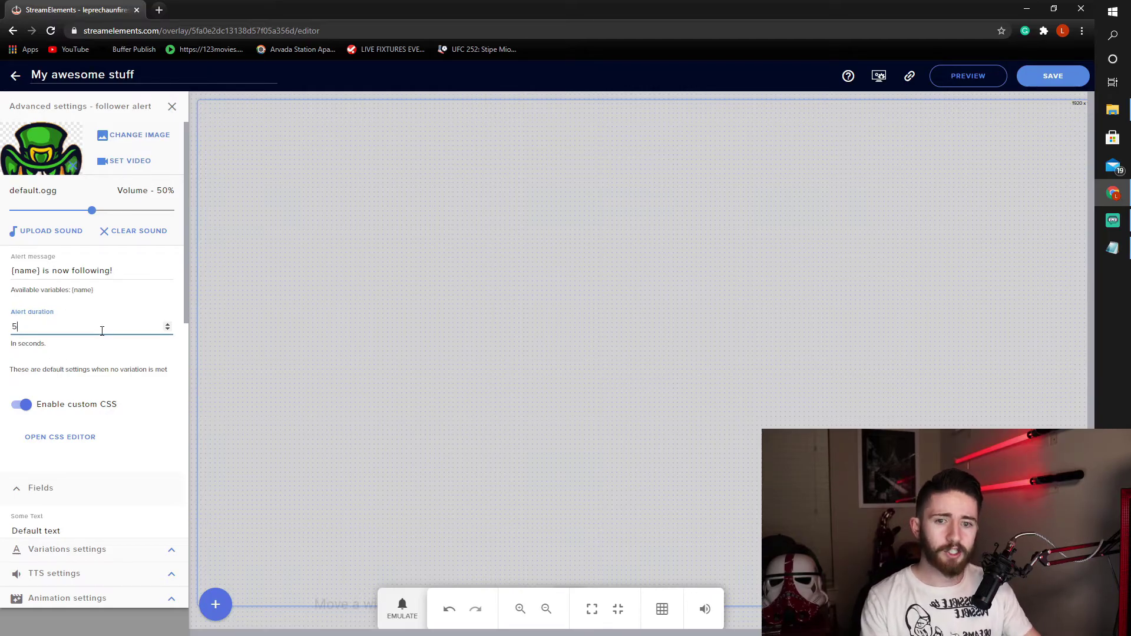
pyautogui.click(118, 359)
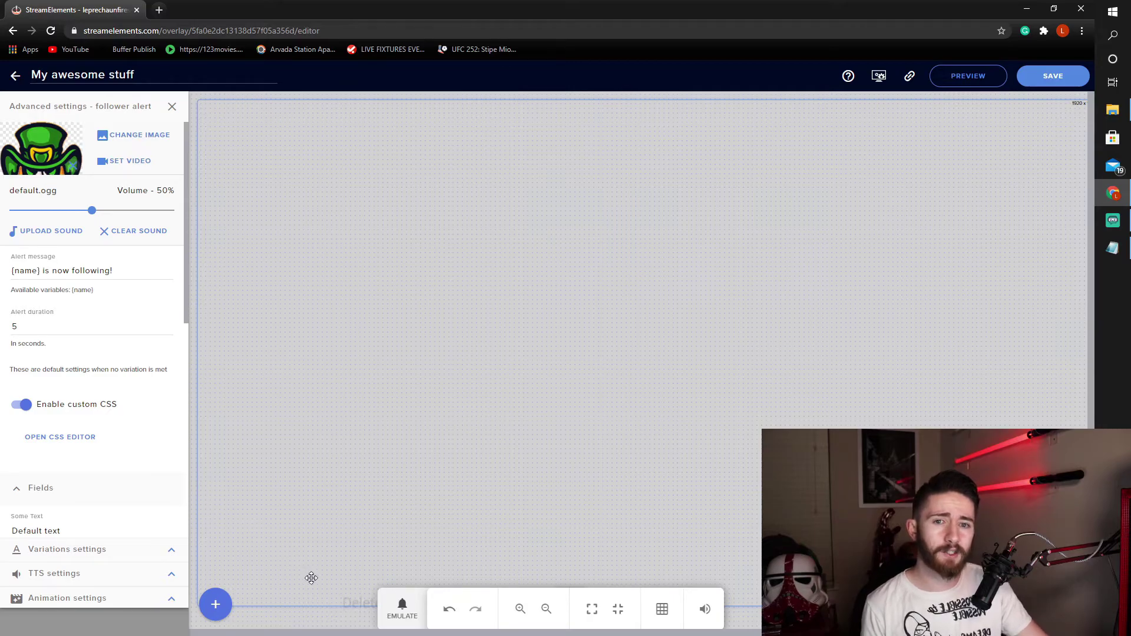
# - Emulate another Follower event to preview the shortened alert
pyautogui.click(402, 609)
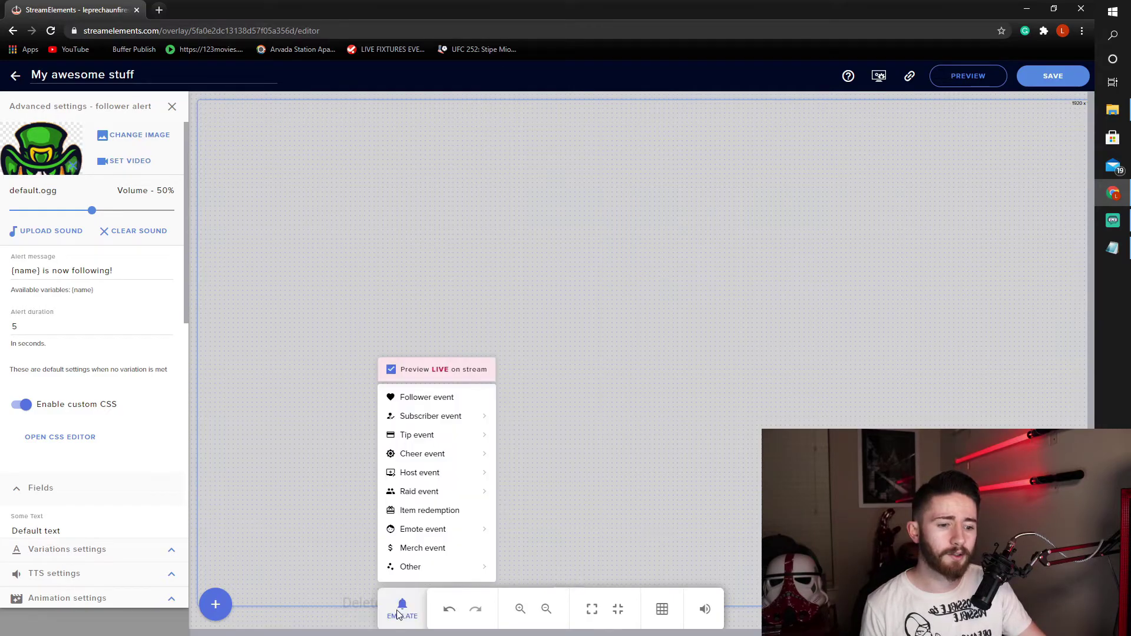
pyautogui.click(426, 398)
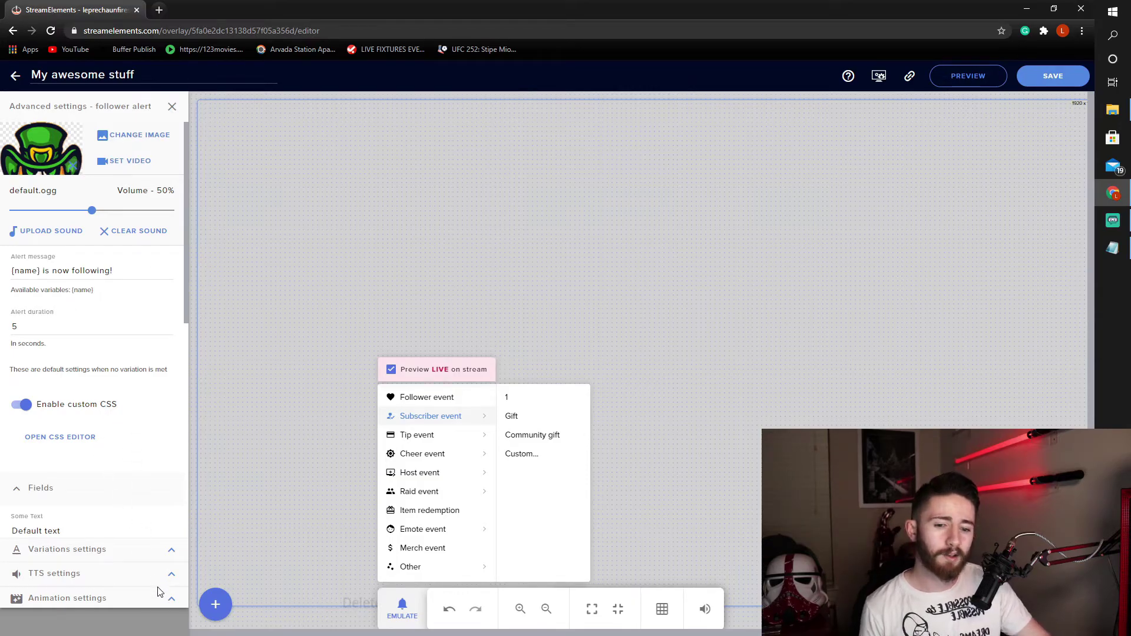
# - Set the enter animation to Flip In X with a 1-second duration
pyautogui.click(174, 605)
pyautogui.click(169, 601)
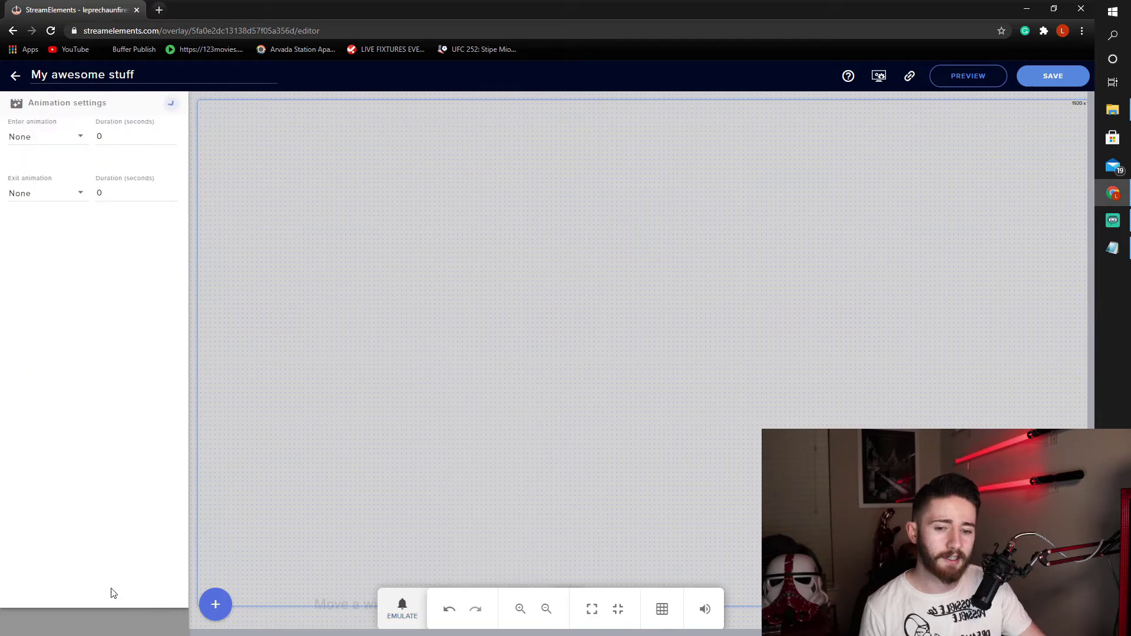
pyautogui.click(47, 138)
pyautogui.scroll(-2, 70, 206)
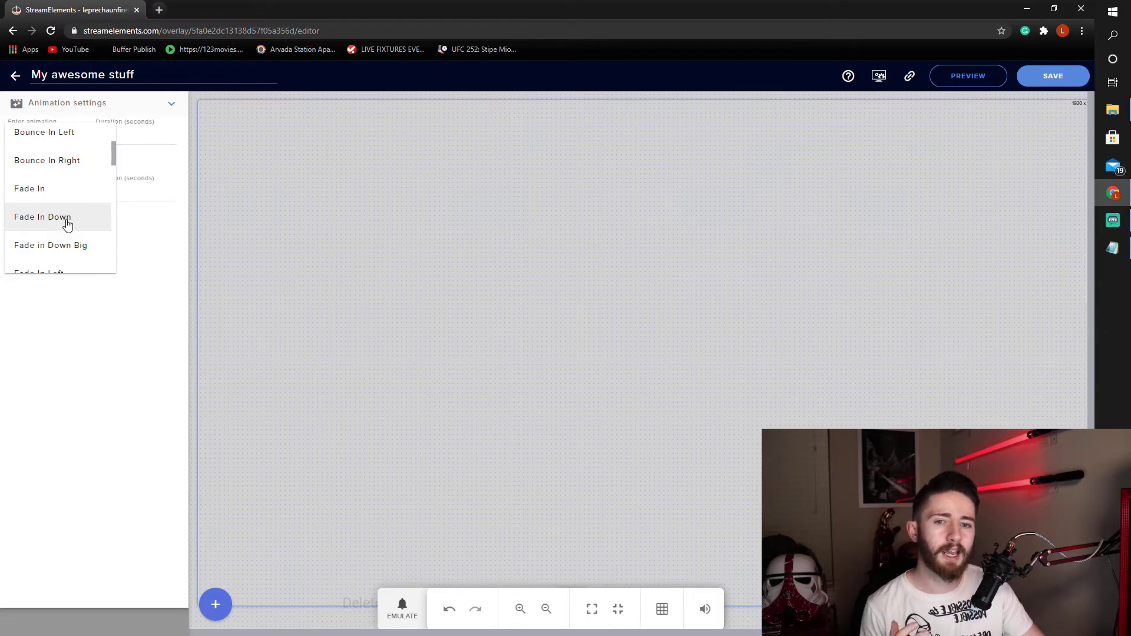
pyautogui.scroll(-1, 67, 223)
pyautogui.scroll(-5, 66, 239)
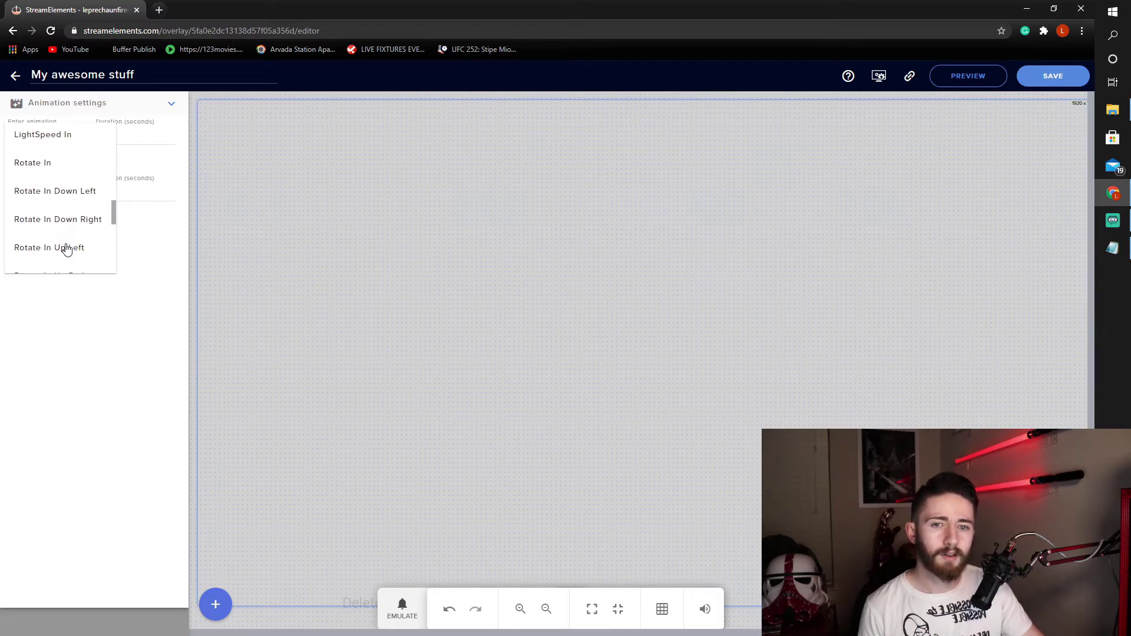
pyautogui.scroll(3, 68, 245)
pyautogui.scroll(-1, 68, 242)
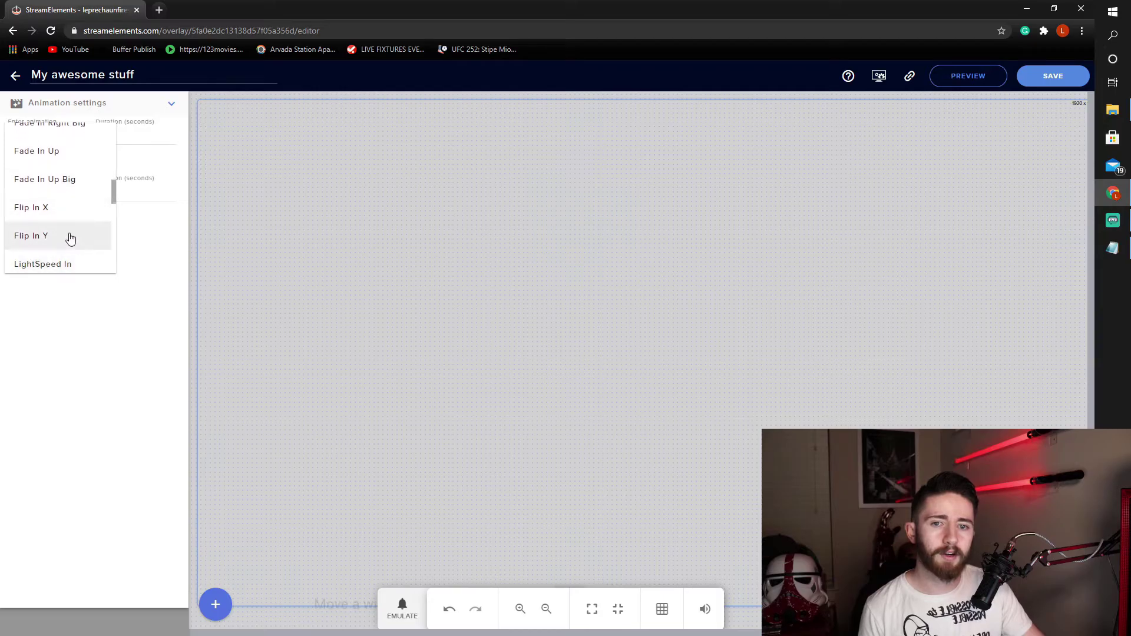
pyautogui.click(39, 212)
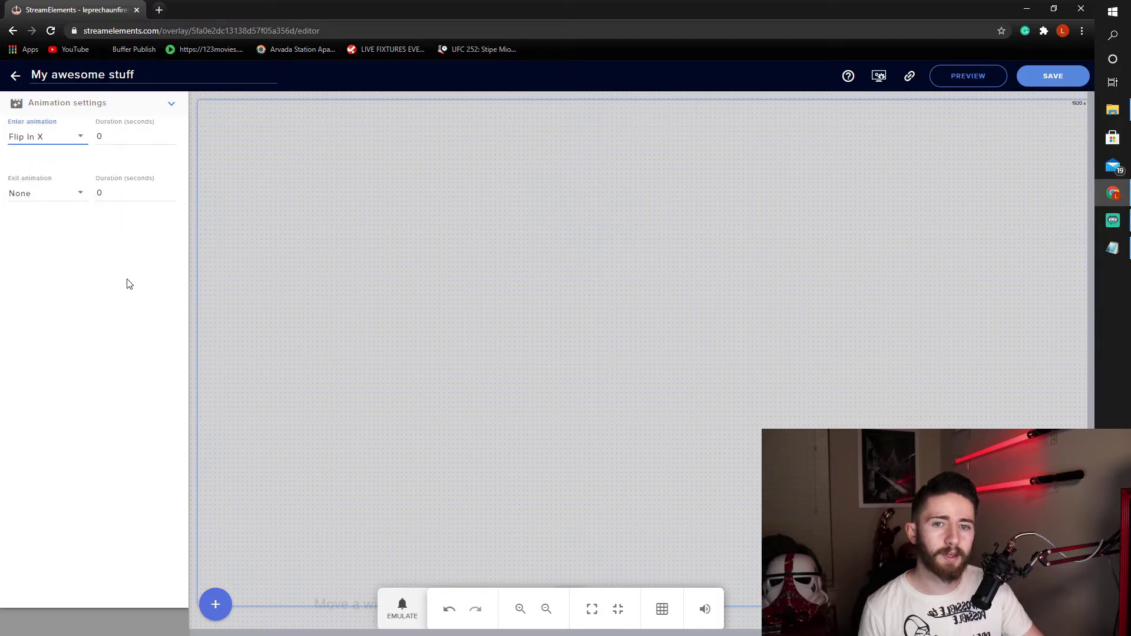
pyautogui.click(124, 139)
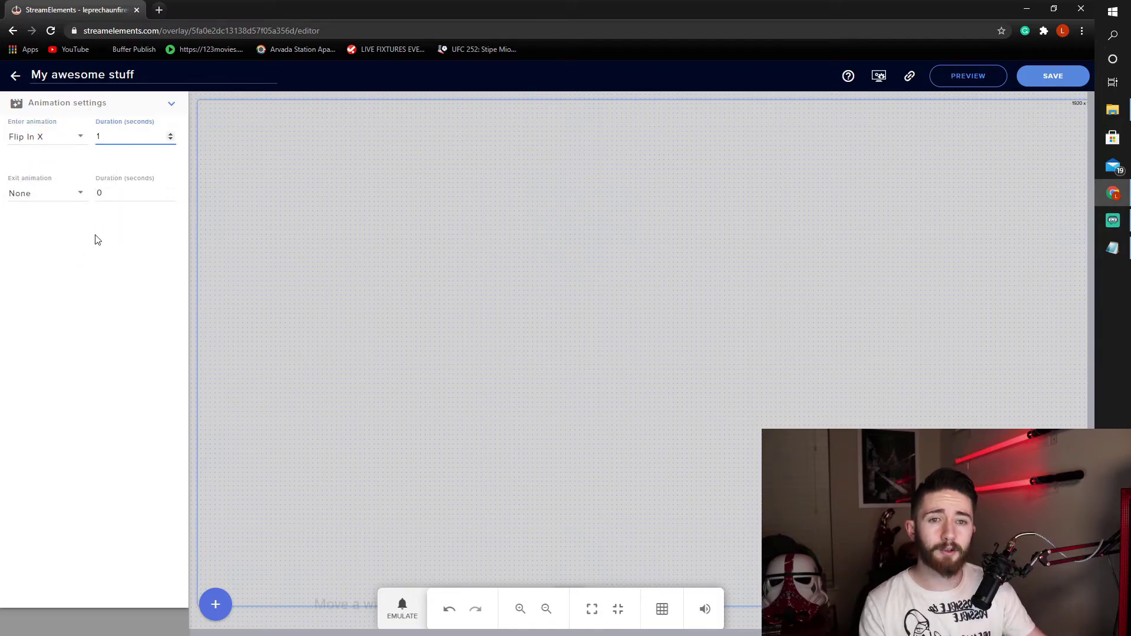
pyautogui.click(97, 239)
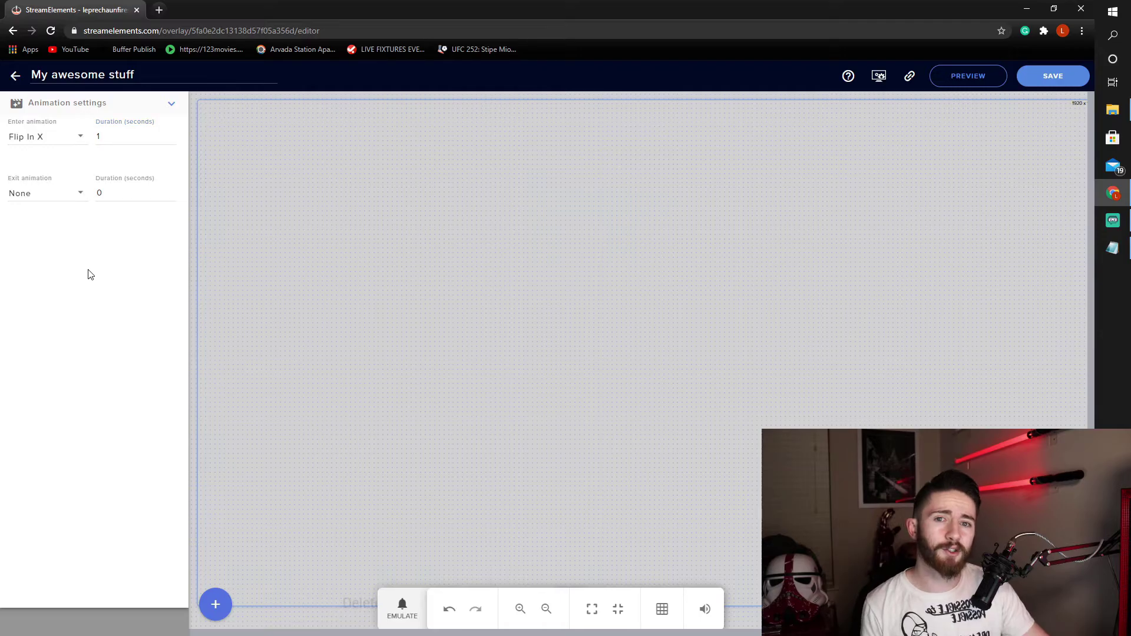
# - Set the exit animation to Flip Out X
pyautogui.click(41, 202)
pyautogui.scroll(-5, 71, 259)
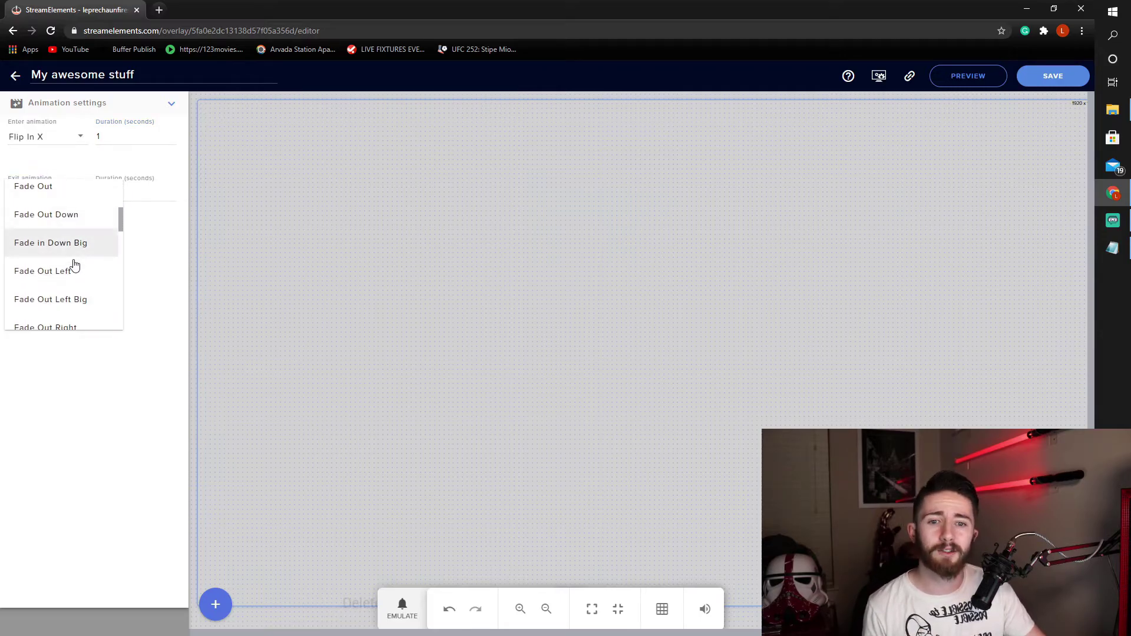
pyautogui.scroll(-2, 76, 267)
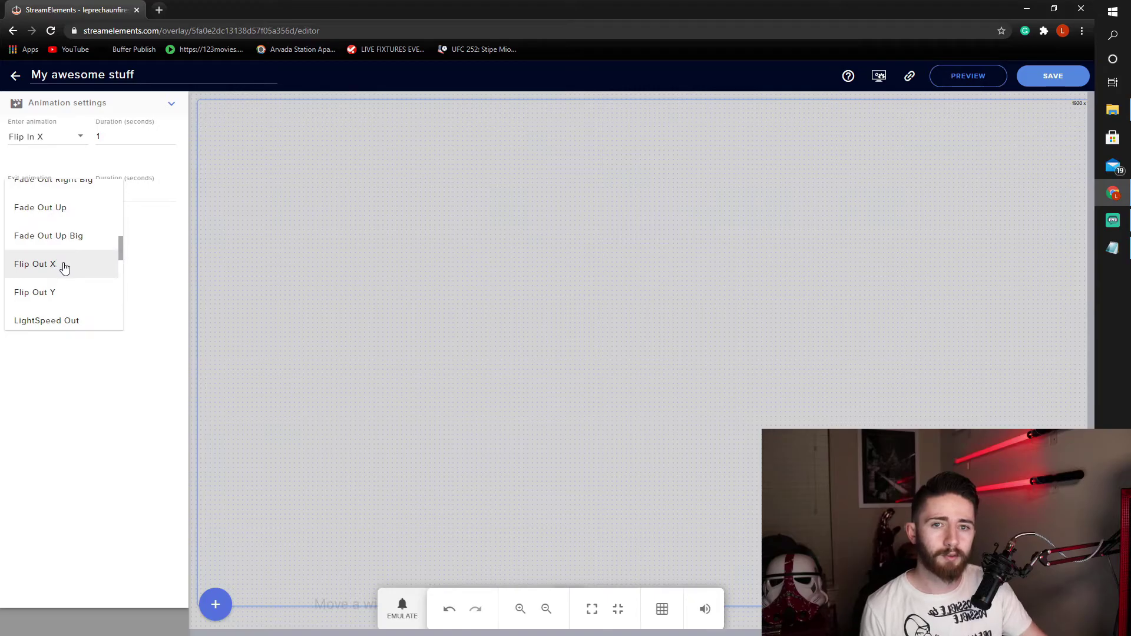
pyautogui.click(53, 269)
pyautogui.click(116, 196)
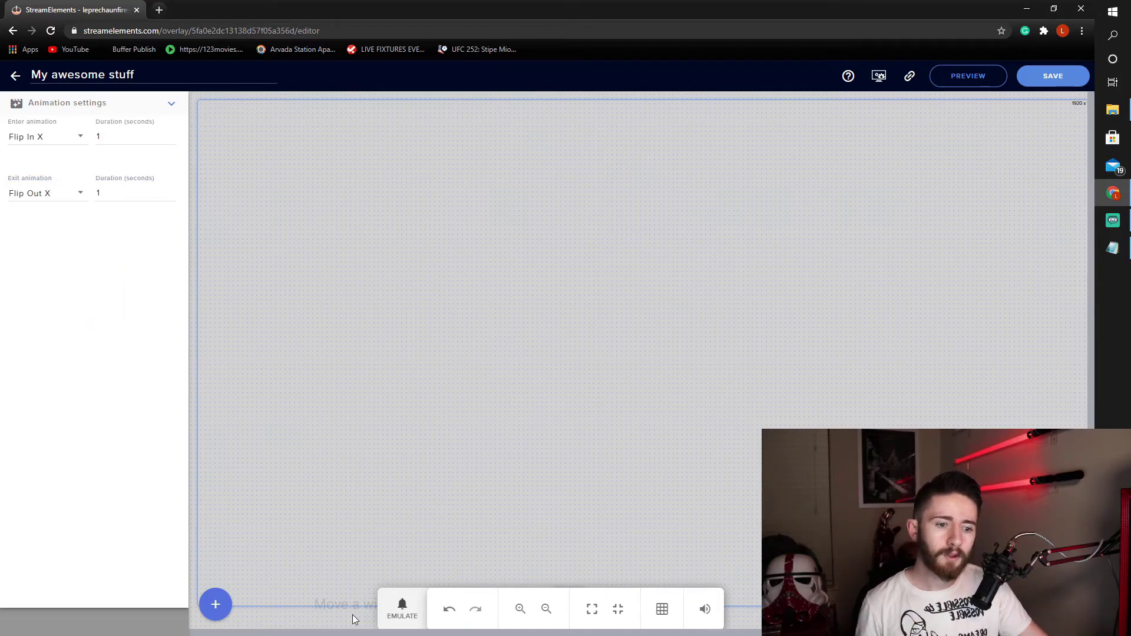
pyautogui.click(400, 608)
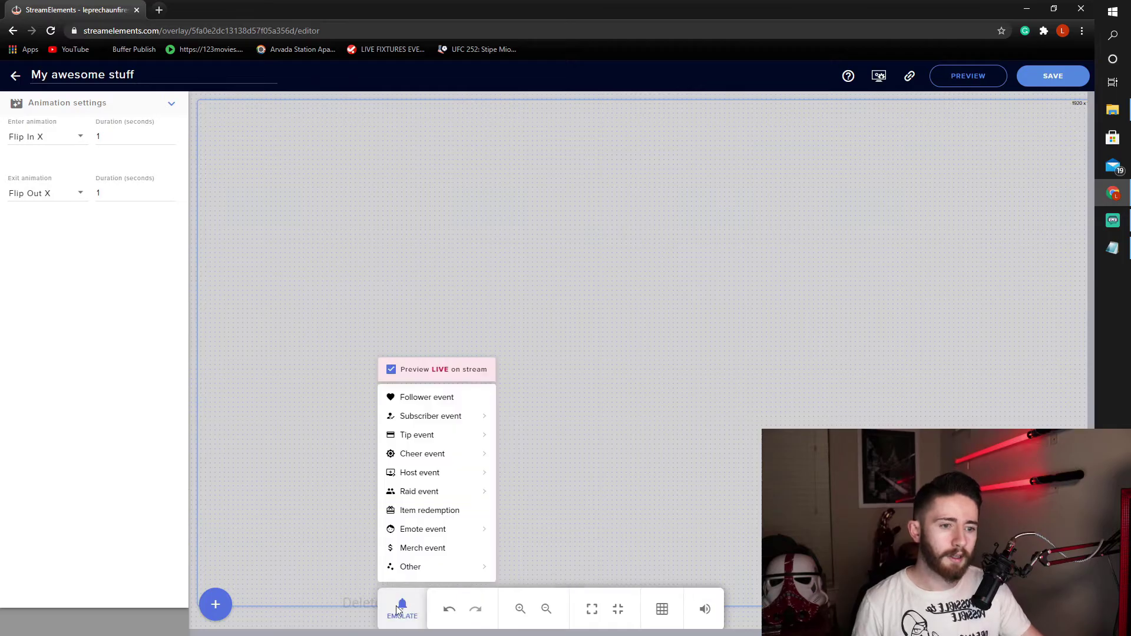
pyautogui.click(424, 398)
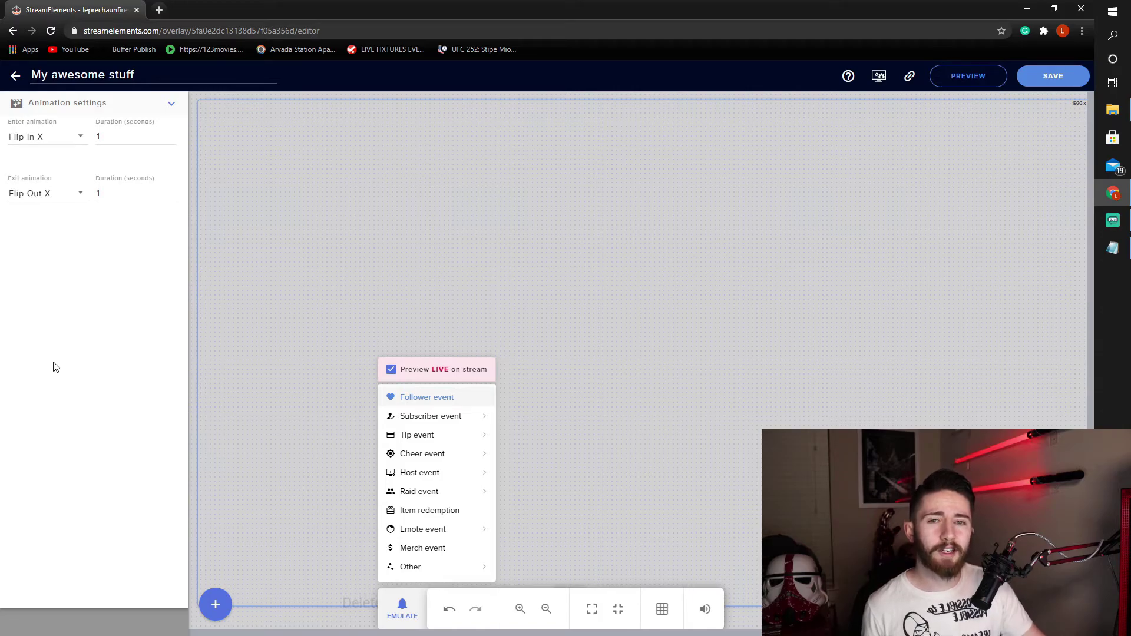
pyautogui.click(88, 368)
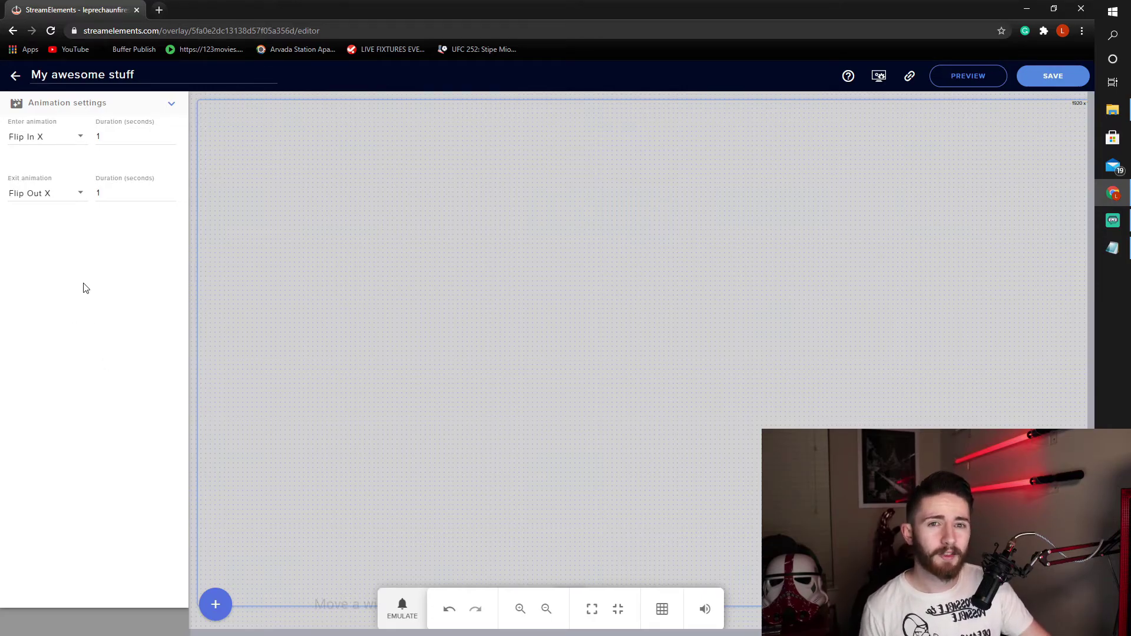
# - Save the overlay with the Flip In X / Flip Out X animation settings
pyautogui.click(1050, 87)
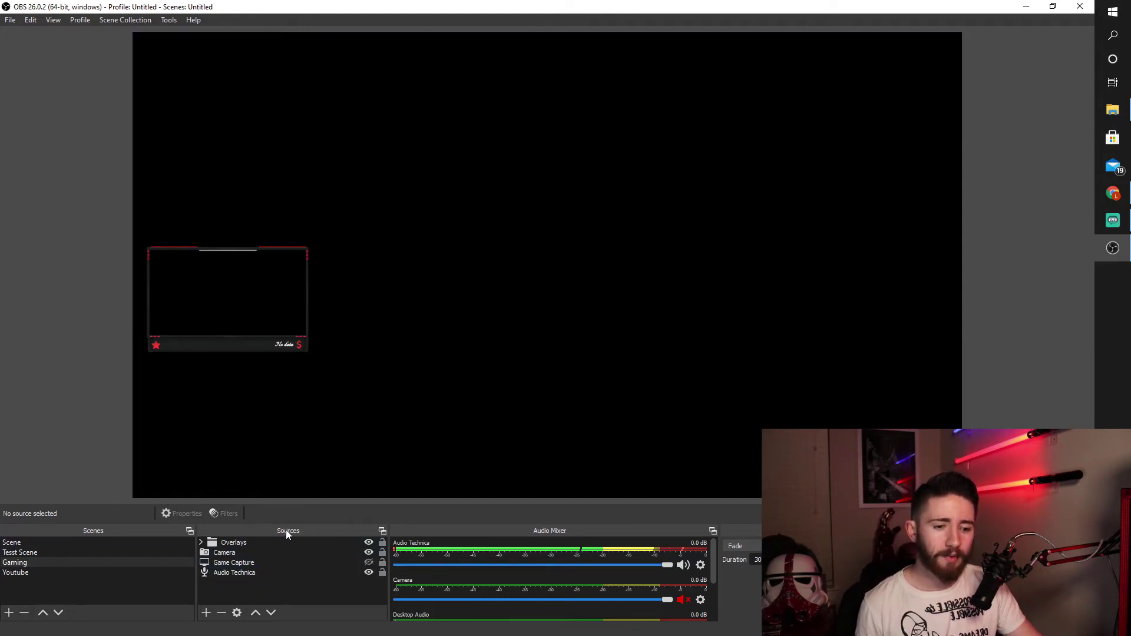
# - Add a Browser source named 'Test' to the Gaming scene
pyautogui.click(206, 613)
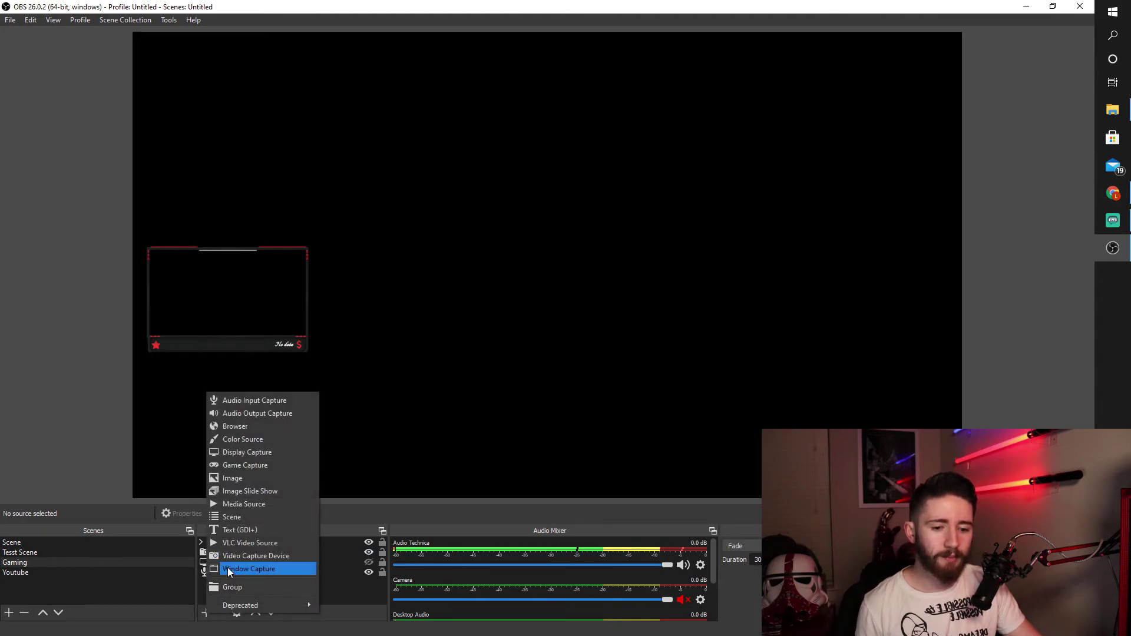
pyautogui.click(240, 429)
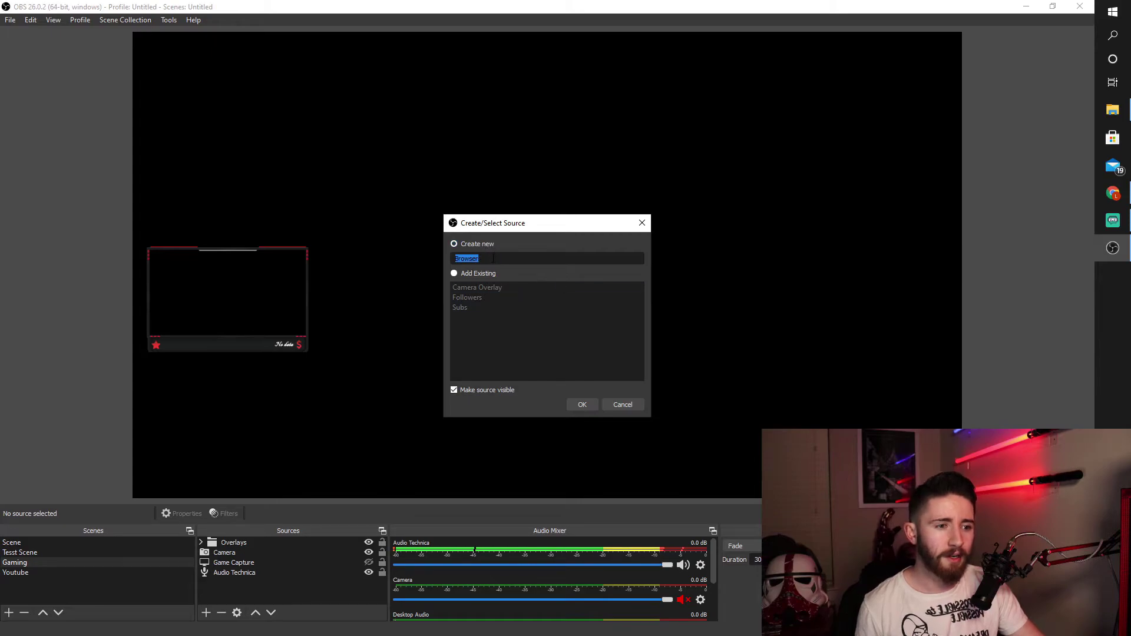
pyautogui.press('BackSpace')
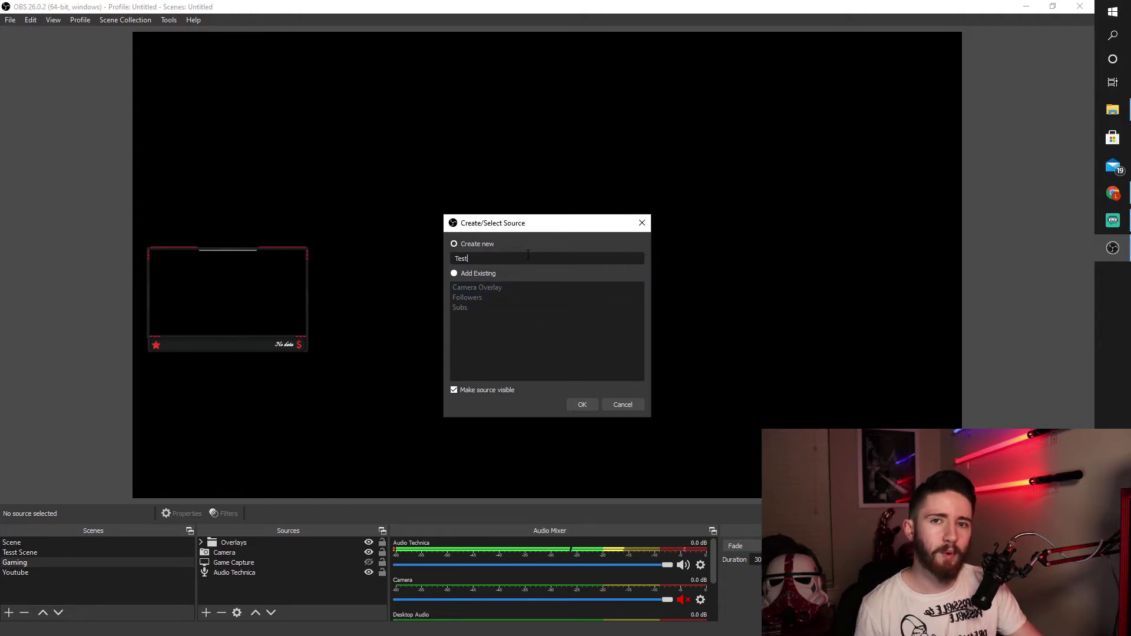
pyautogui.click(583, 404)
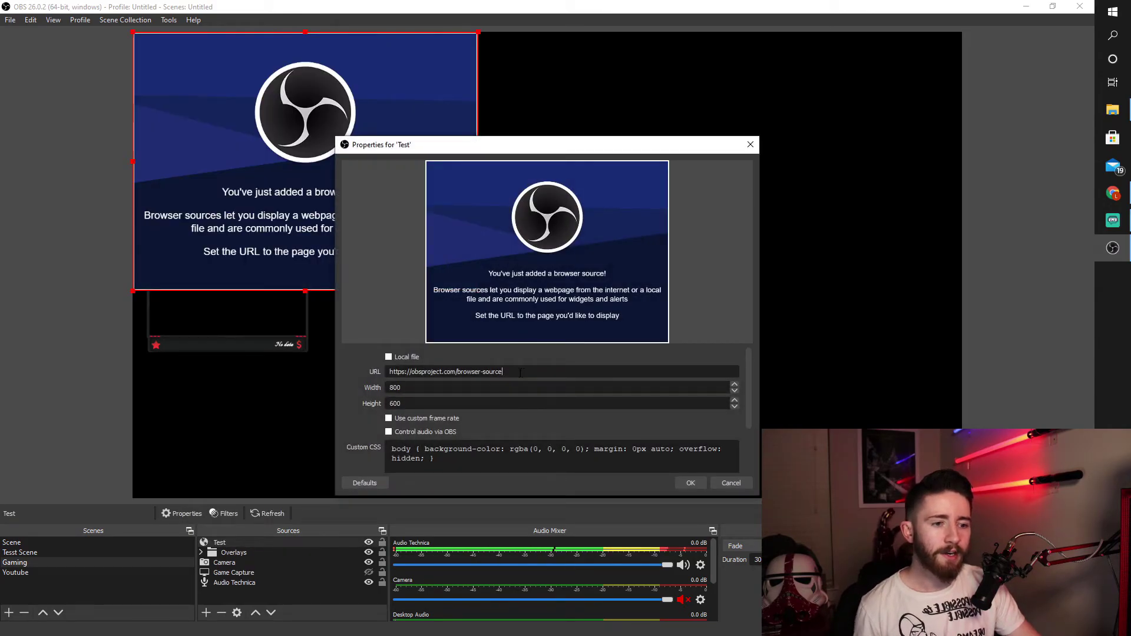
# - Paste the StreamElements overlay link as the URL and set the size to 1920×1080
pyautogui.moveTo(518, 377); pyautogui.dragTo(363, 382)
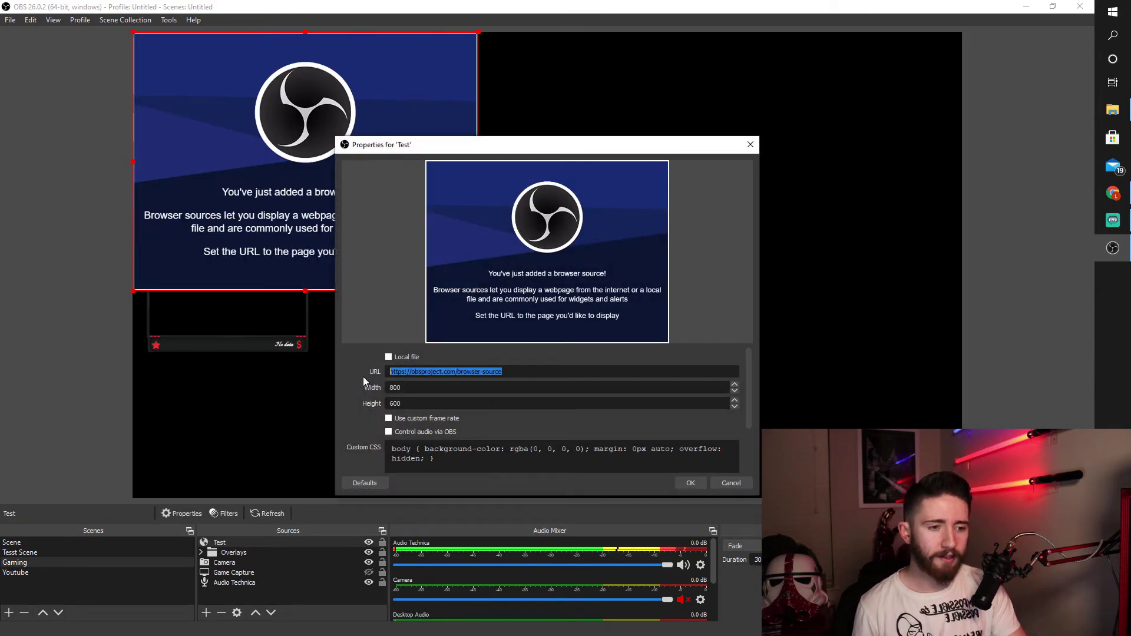
pyautogui.press('BackSpace')
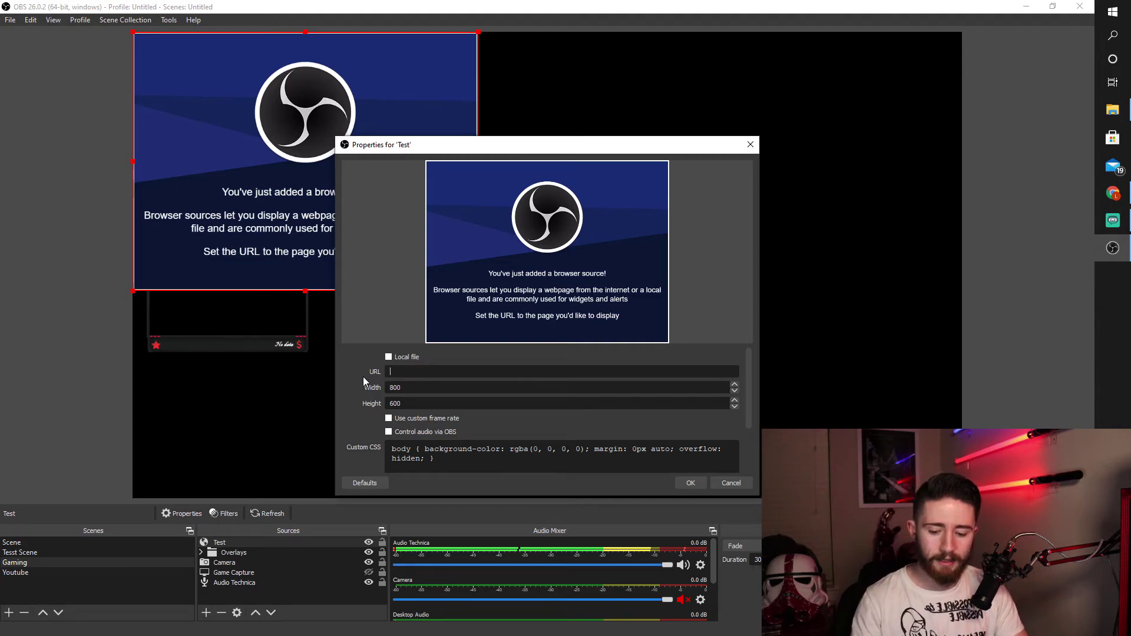
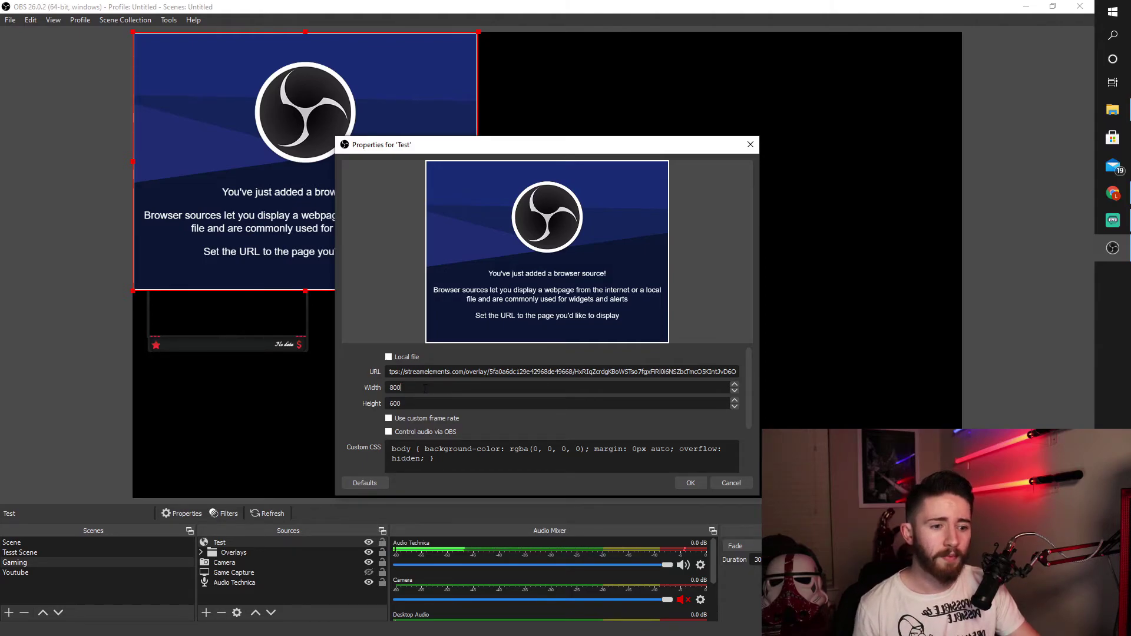
pyautogui.moveTo(424, 387); pyautogui.dragTo(372, 390)
pyautogui.write('1920')
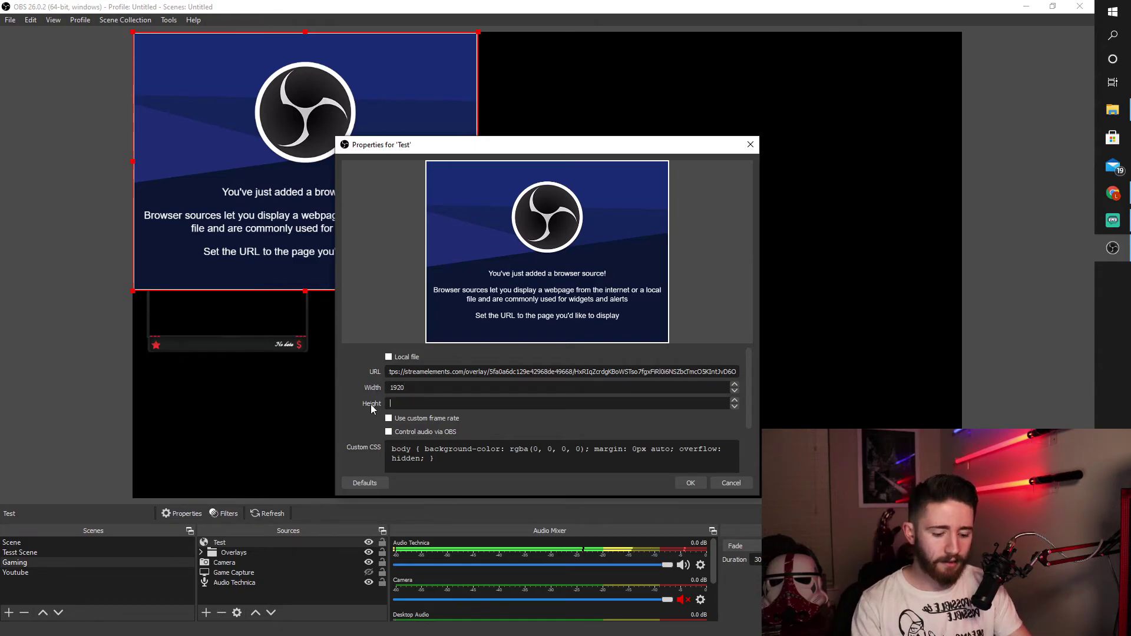
pyautogui.write('1080')
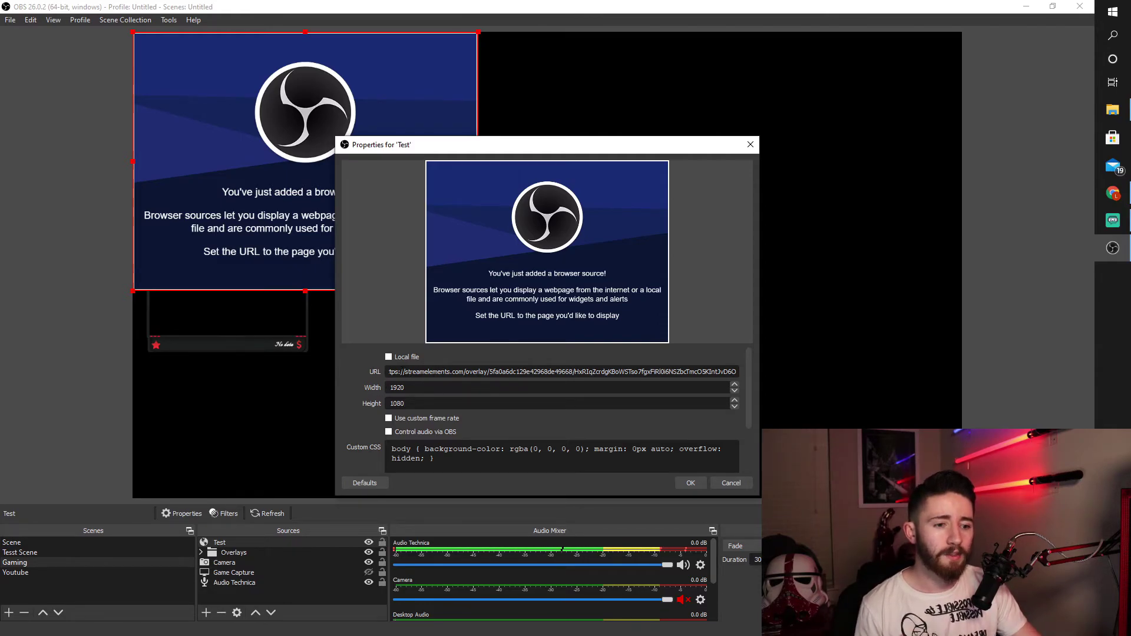
pyautogui.click(691, 484)
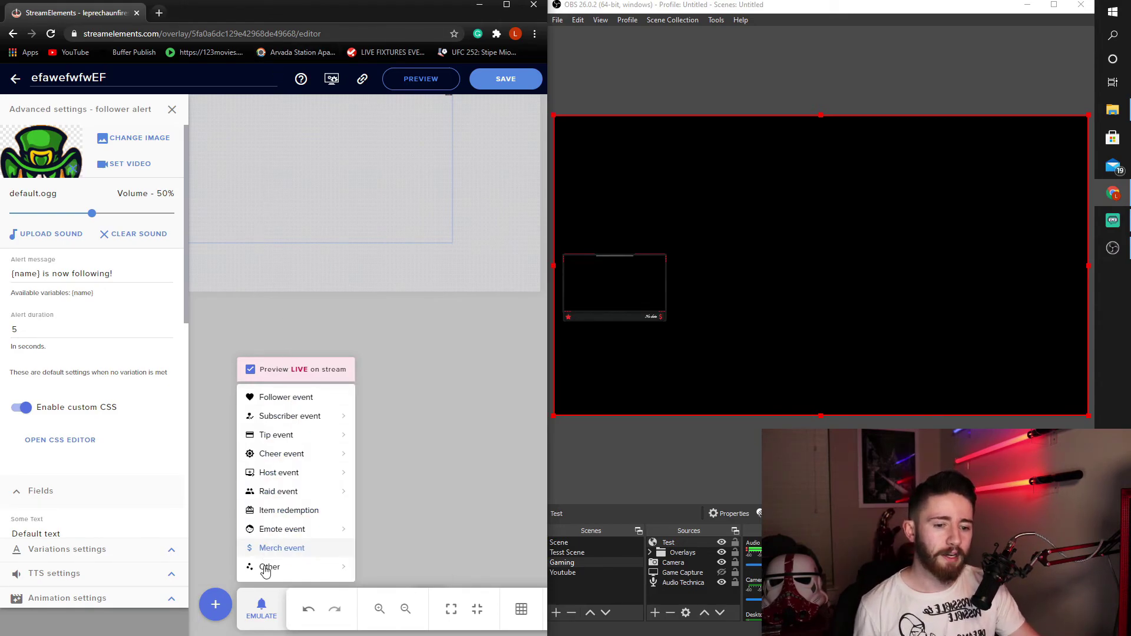
# - Emulate a Follower event so the test alert plays in OBS's Test source
pyautogui.moveTo(263, 567)
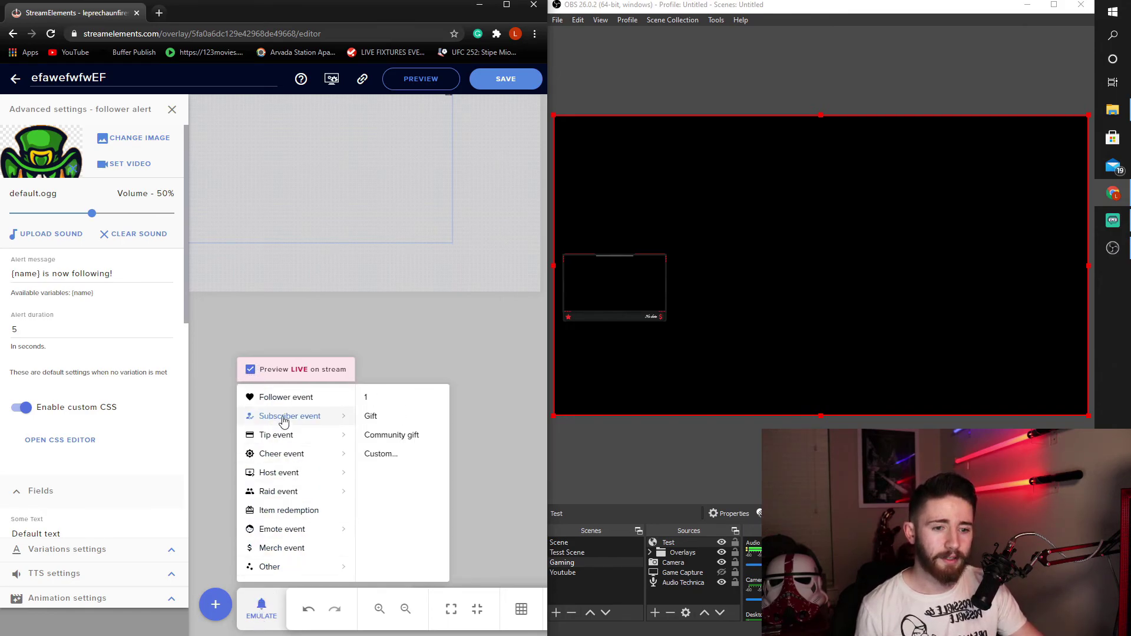
pyautogui.click(282, 398)
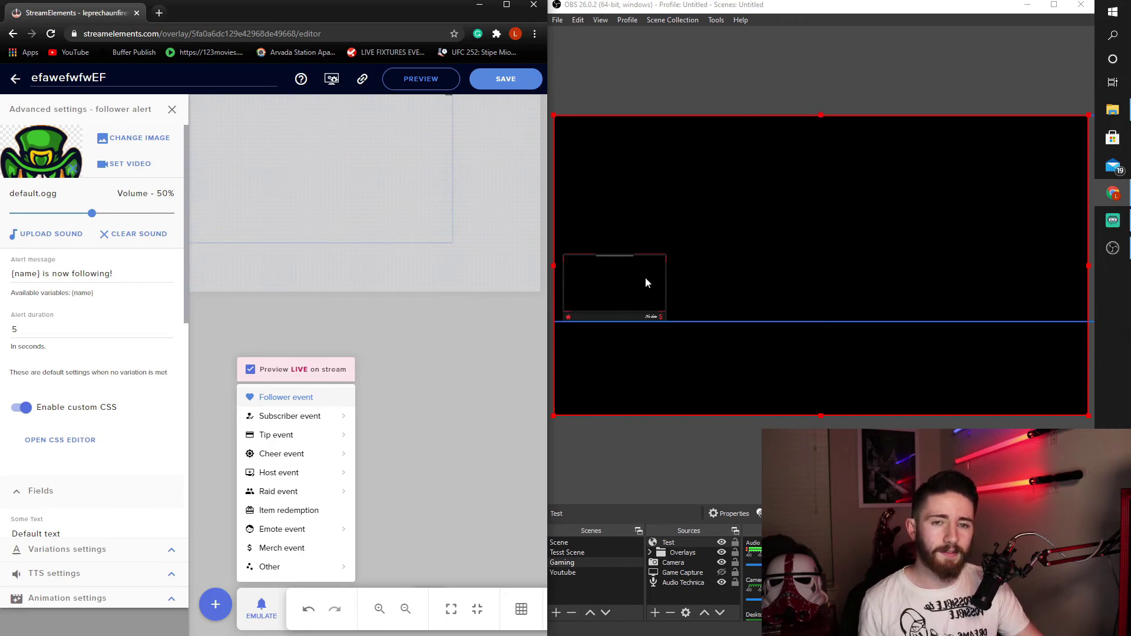
# - Scale the Test source into the top-right quarter of the canvas and nudge it slightly down-left
pyautogui.click(673, 544)
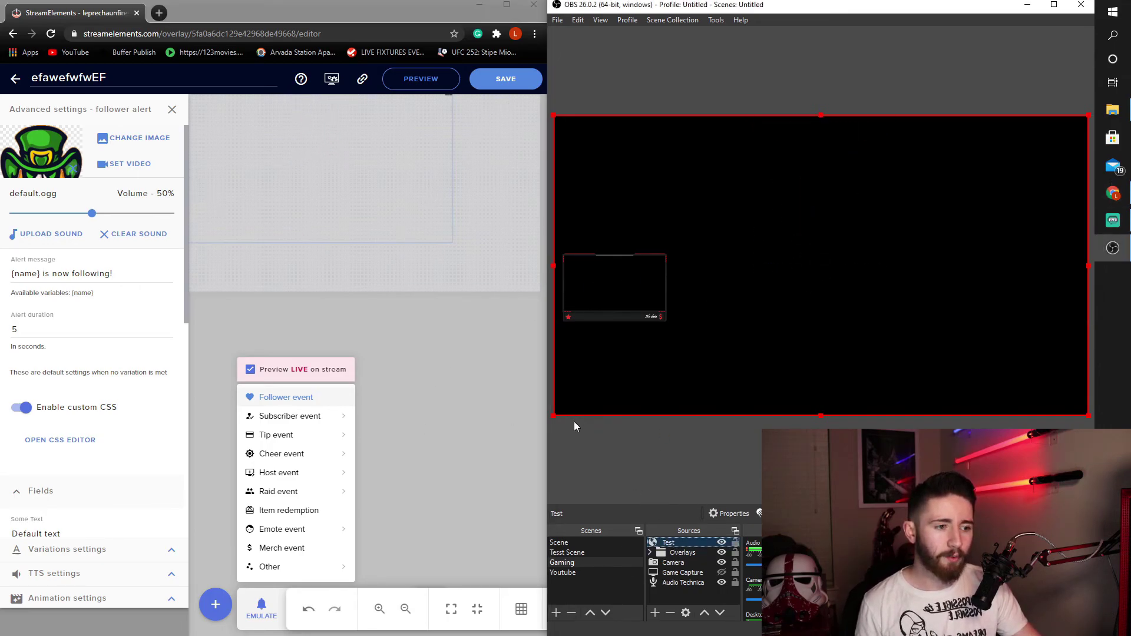
pyautogui.moveTo(551, 417); pyautogui.dragTo(831, 260)
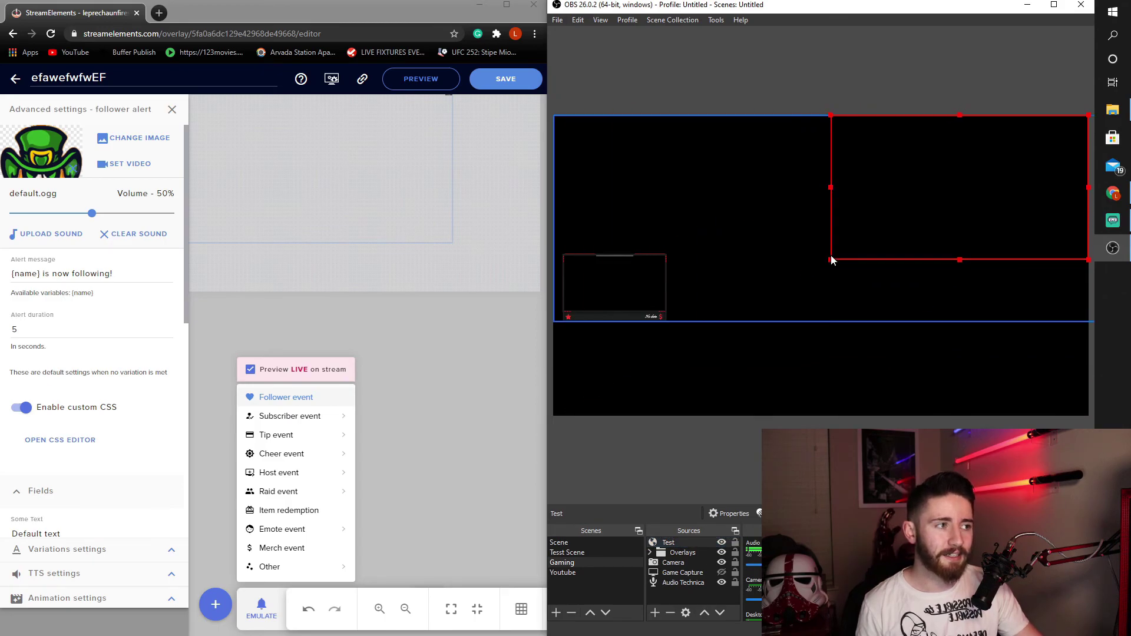
pyautogui.click(291, 396)
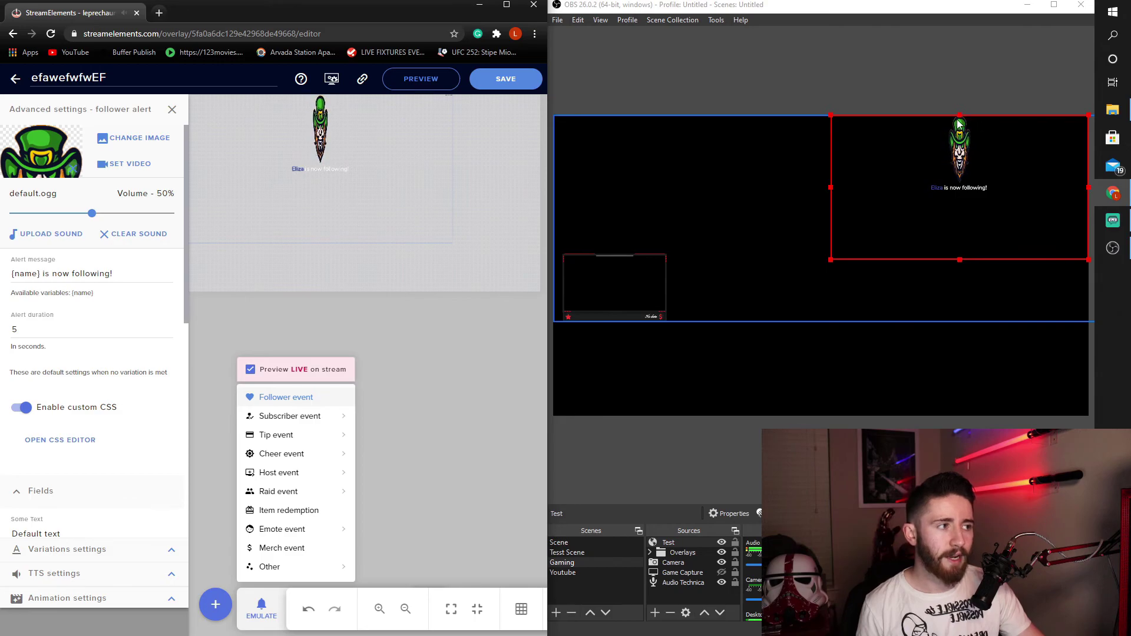
pyautogui.moveTo(973, 119); pyautogui.dragTo(966, 140)
# - Replay the test follower alert to check its new placement
pyautogui.click(289, 517)
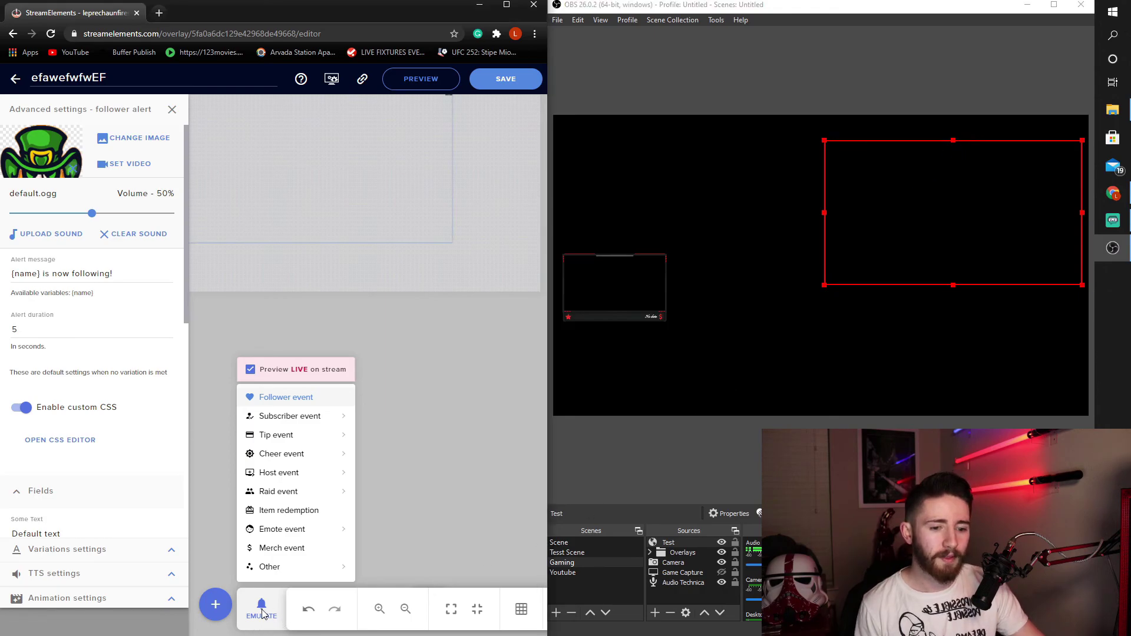
pyautogui.click(261, 610)
pyautogui.click(286, 397)
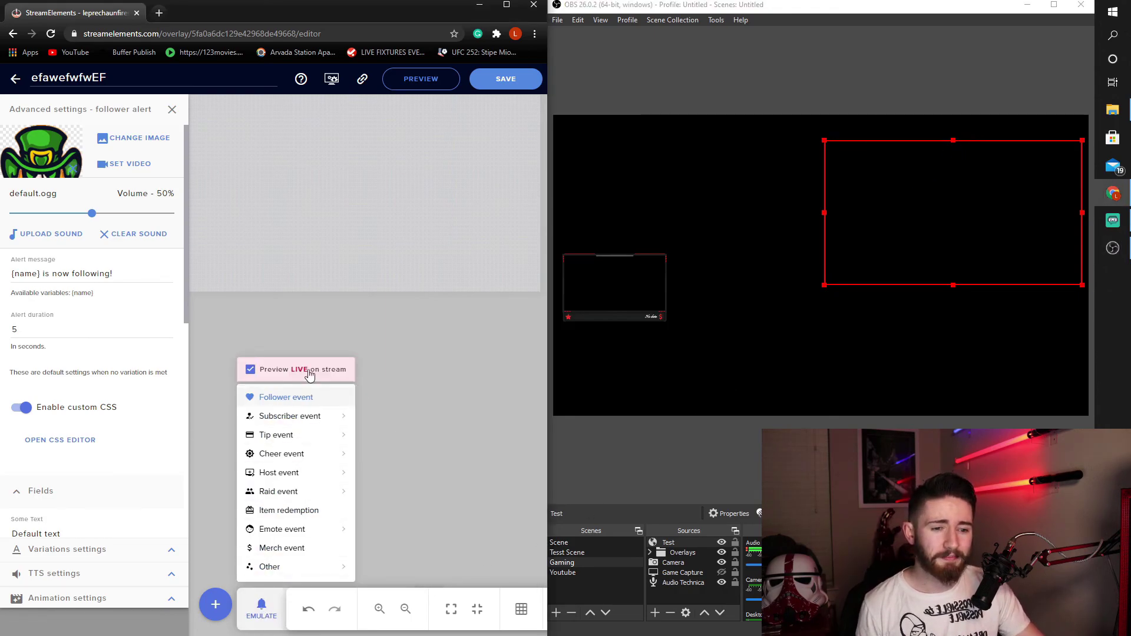